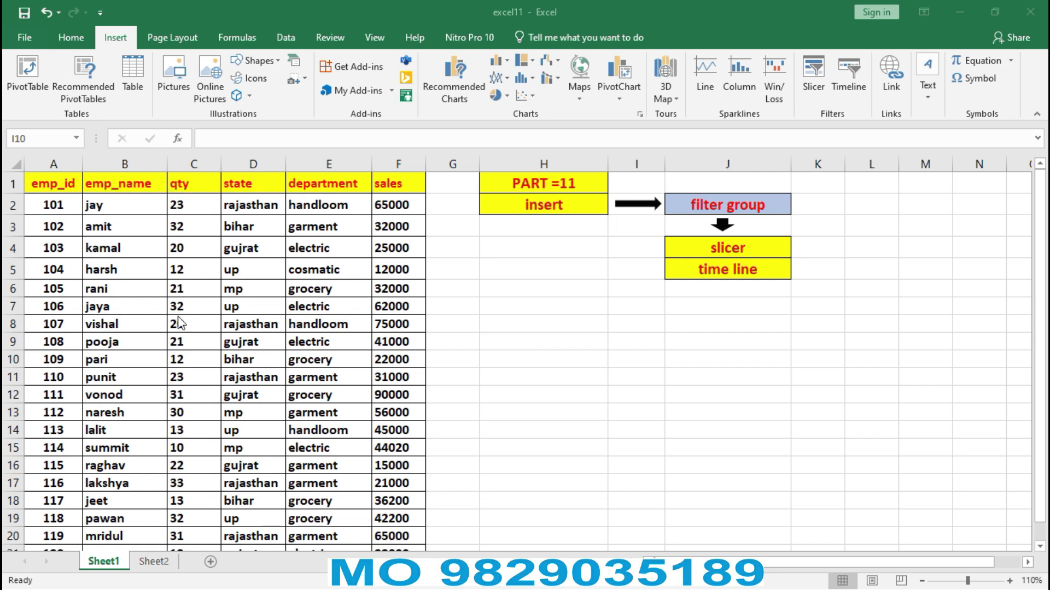
- Review the employee records in A1:F21 on Sheet1, from the header row down to the last entry
{"action": "scroll", "coordinate": [174, 324], "scroll_direction": "down", "scroll_amount": 5}
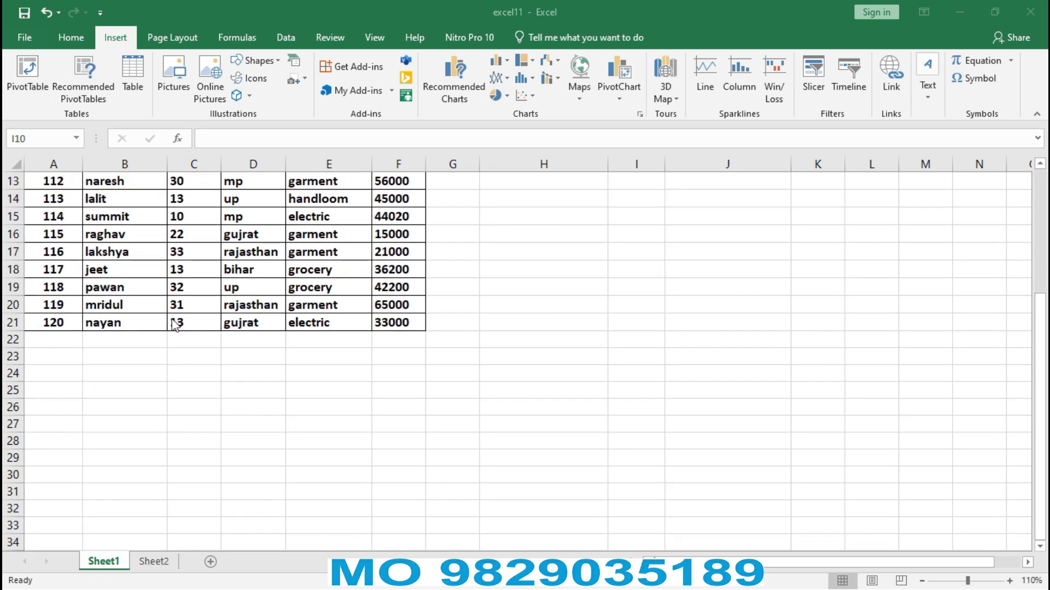
{"action": "scroll", "coordinate": [105, 268], "scroll_direction": "up", "scroll_amount": 4}
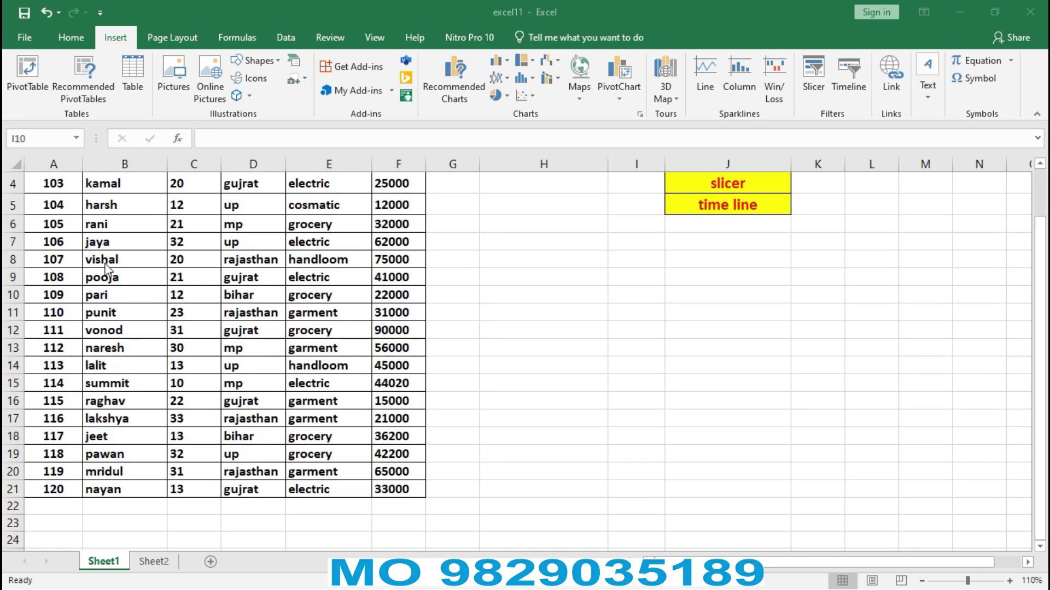
{"action": "scroll", "coordinate": [105, 268], "scroll_direction": "up", "scroll_amount": 1}
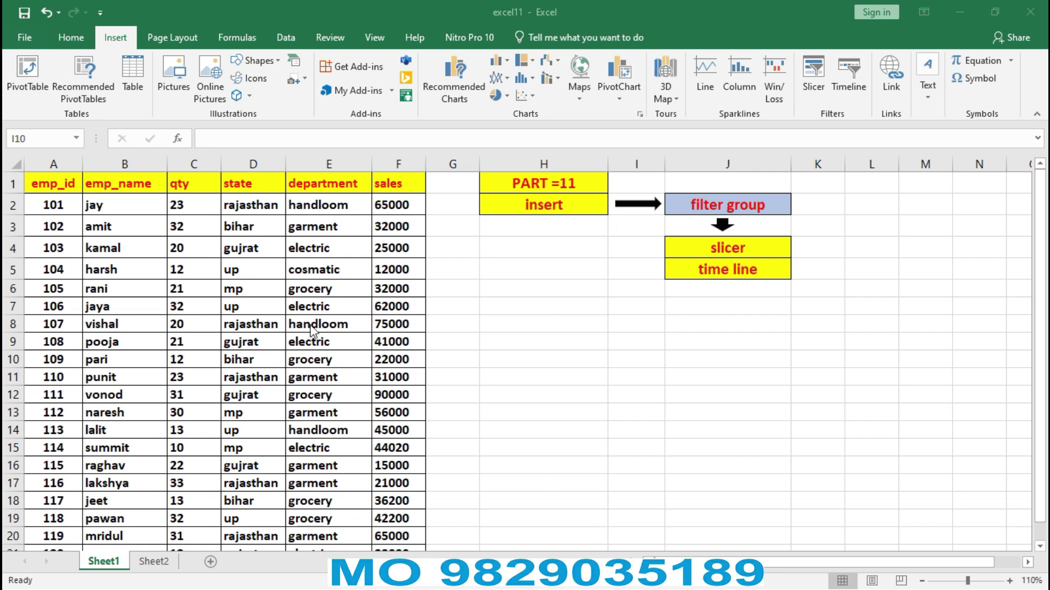
{"action": "left_click", "coordinate": [272, 271]}
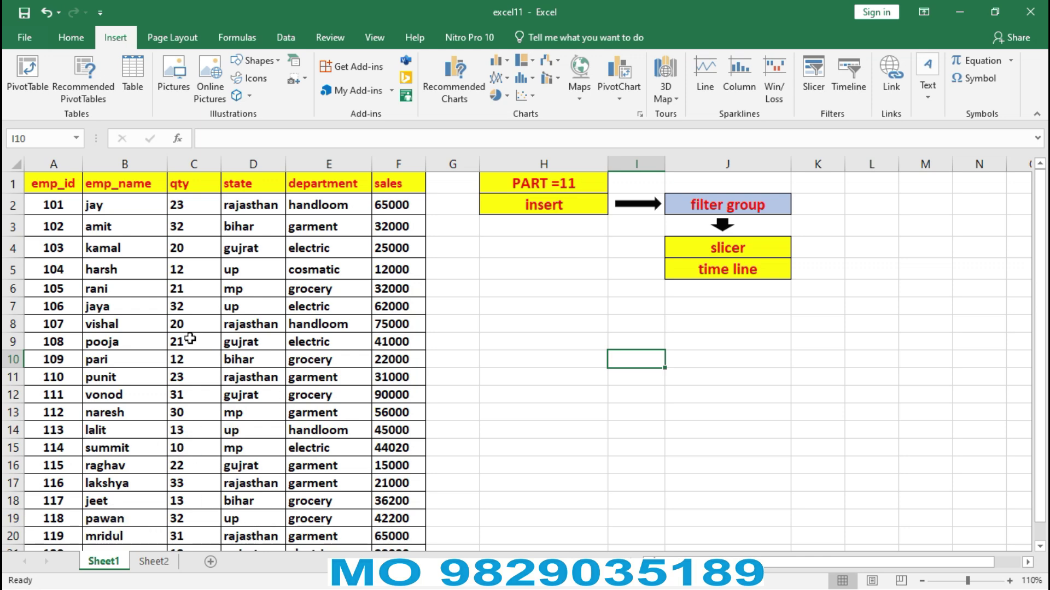
{"action": "scroll", "coordinate": [251, 362], "scroll_direction": "down", "scroll_amount": 2}
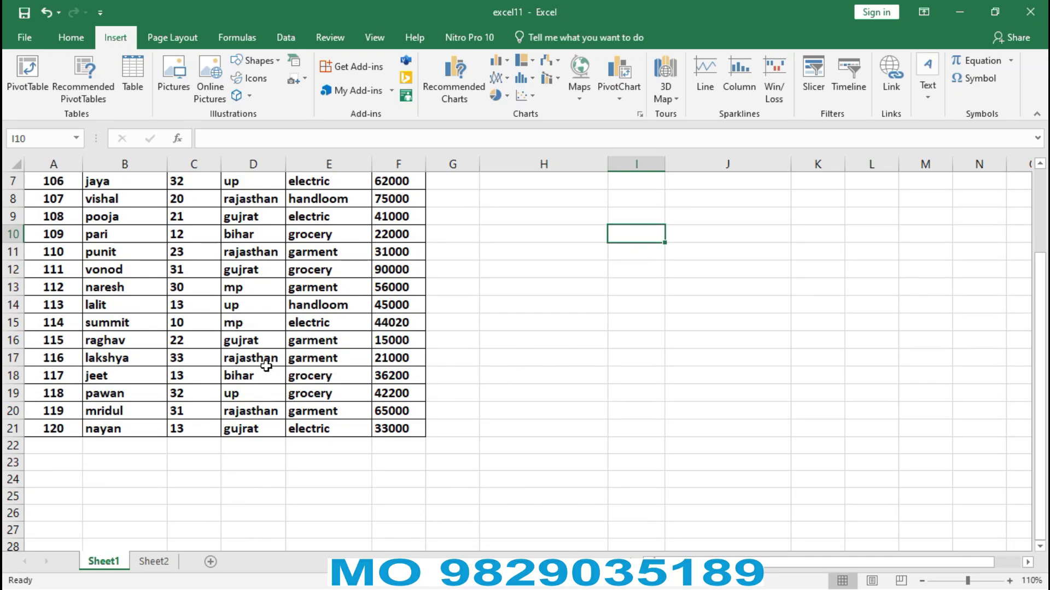
{"action": "scroll", "coordinate": [279, 373], "scroll_direction": "up", "scroll_amount": 2}
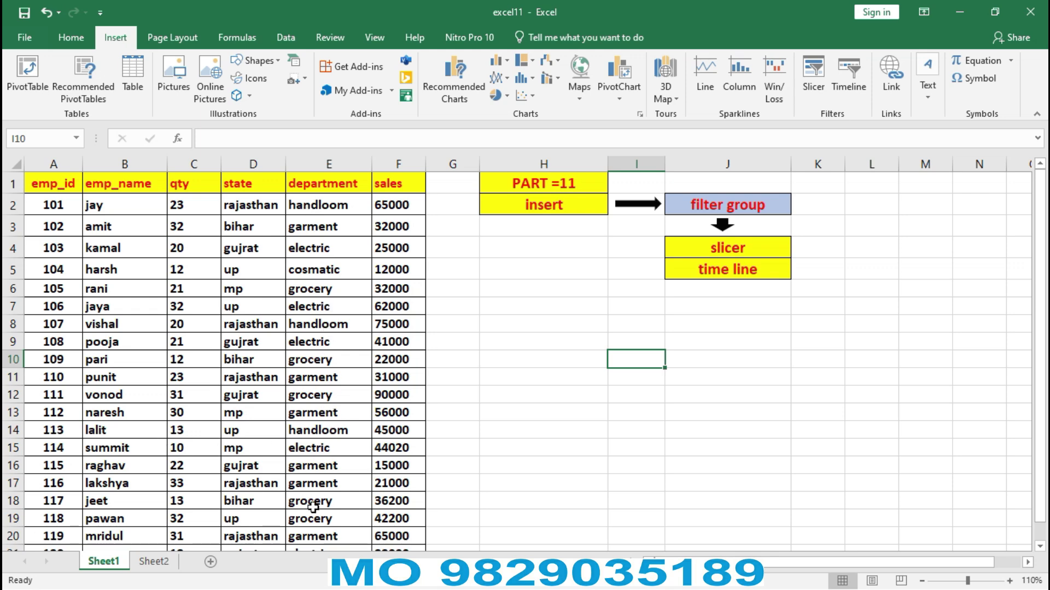
{"action": "scroll", "coordinate": [314, 495], "scroll_direction": "down", "scroll_amount": 2}
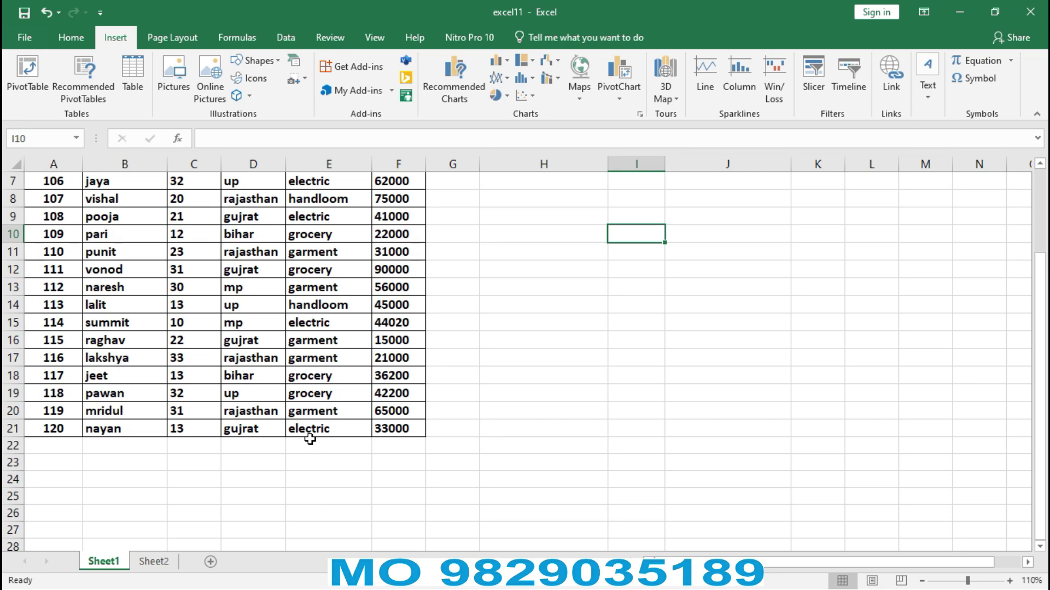
{"action": "scroll", "coordinate": [310, 439], "scroll_direction": "up", "scroll_amount": 2}
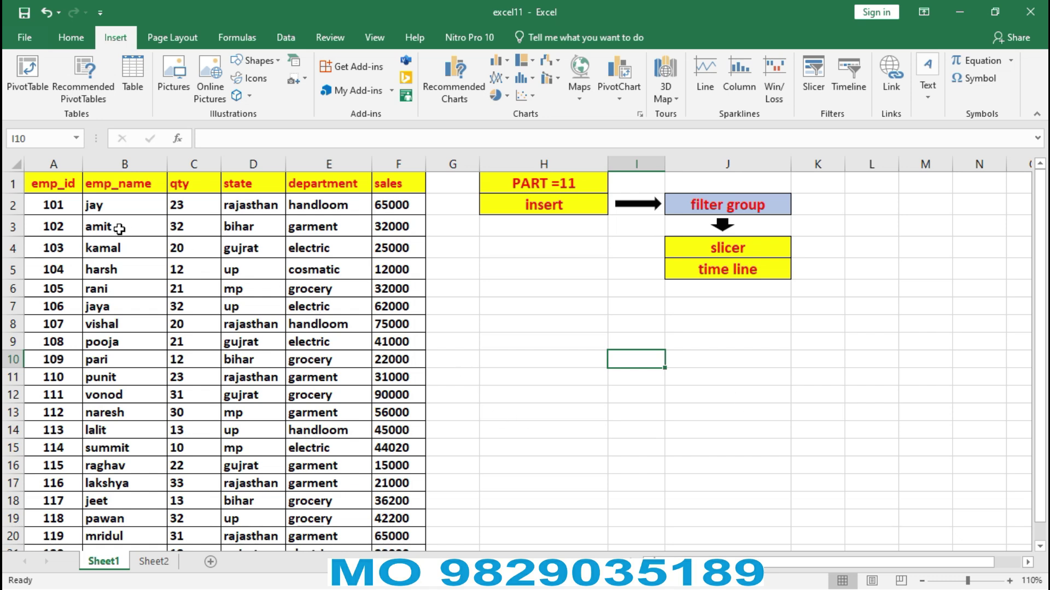
{"action": "left_click", "coordinate": [57, 187]}
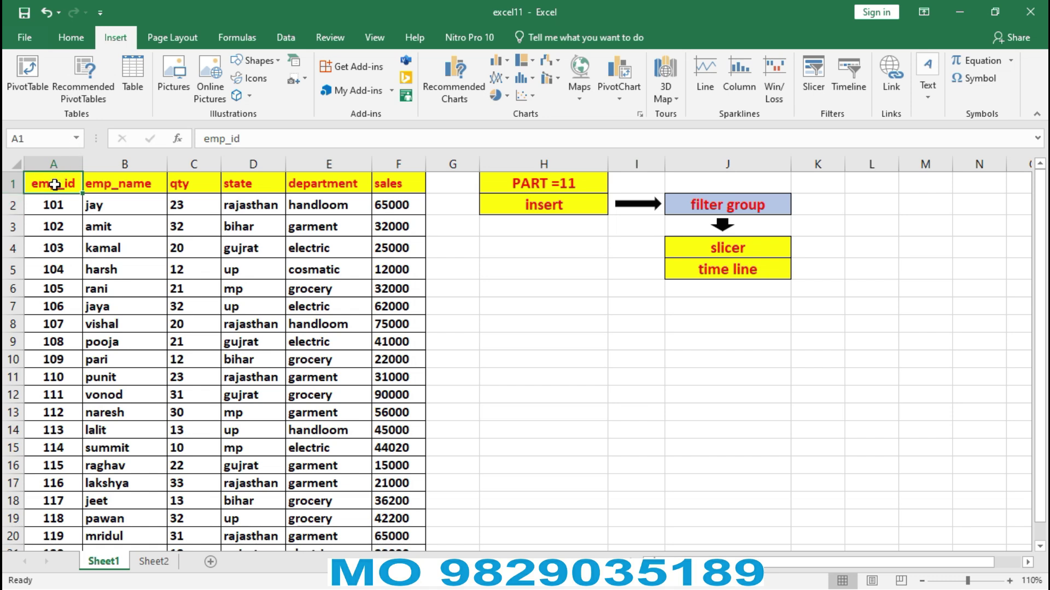
{"action": "left_click", "coordinate": [87, 186]}
{"action": "left_click_drag", "start_coordinate": [53, 185], "coordinate": [403, 509]}
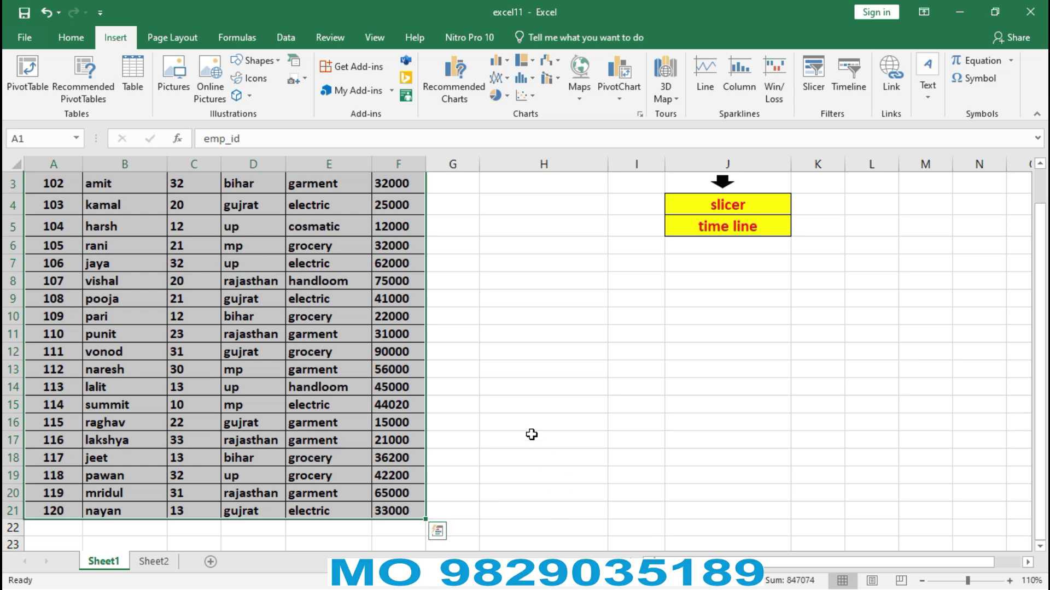
{"action": "scroll", "coordinate": [532, 434], "scroll_direction": "up", "scroll_amount": 1}
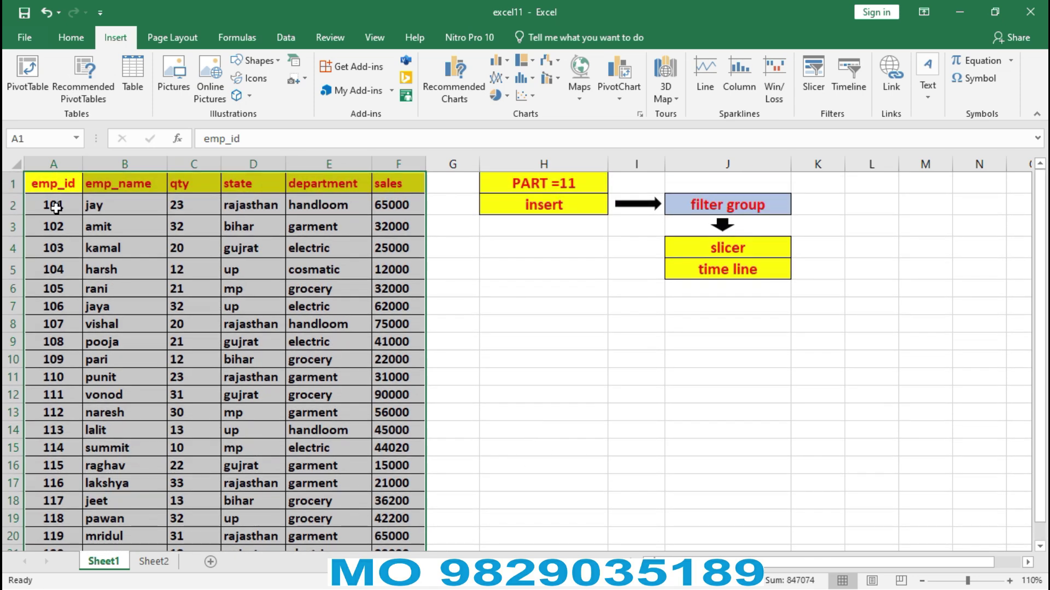
{"action": "left_click_drag", "start_coordinate": [41, 186], "coordinate": [399, 488]}
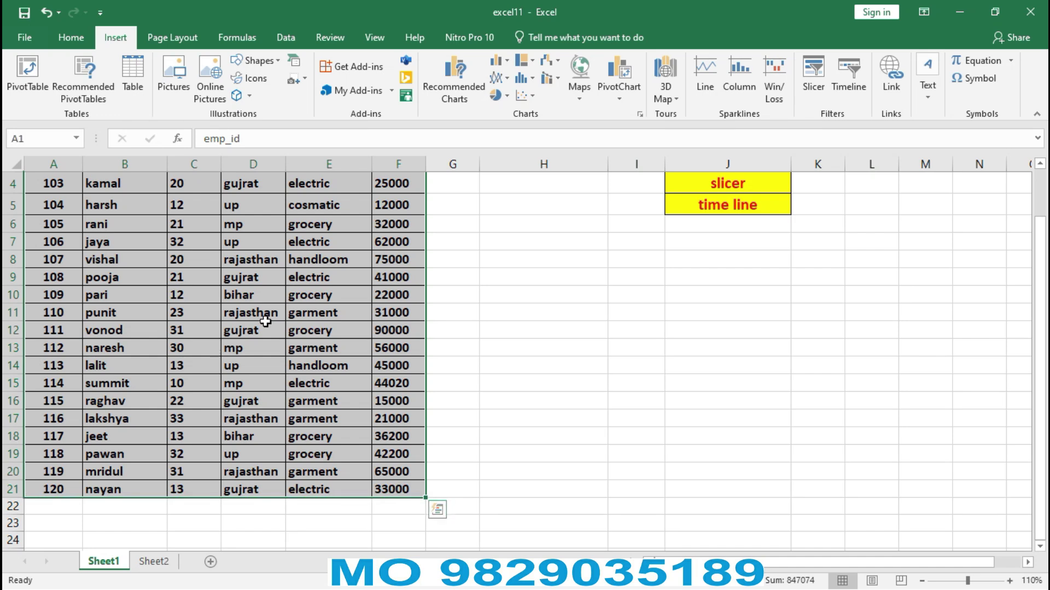
{"action": "left_click", "coordinate": [137, 68]}
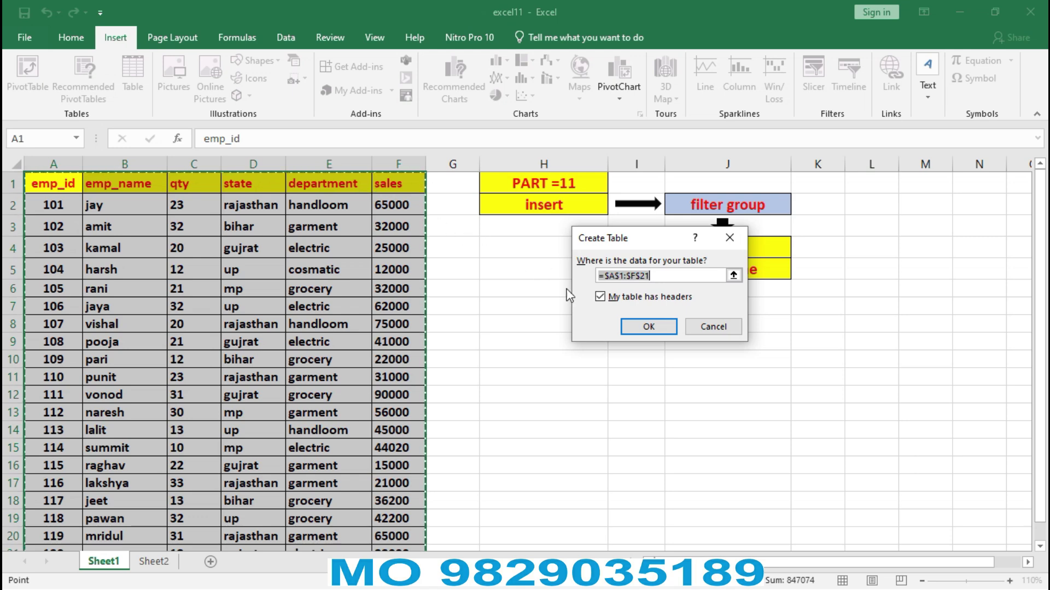
{"action": "left_click", "coordinate": [634, 326]}
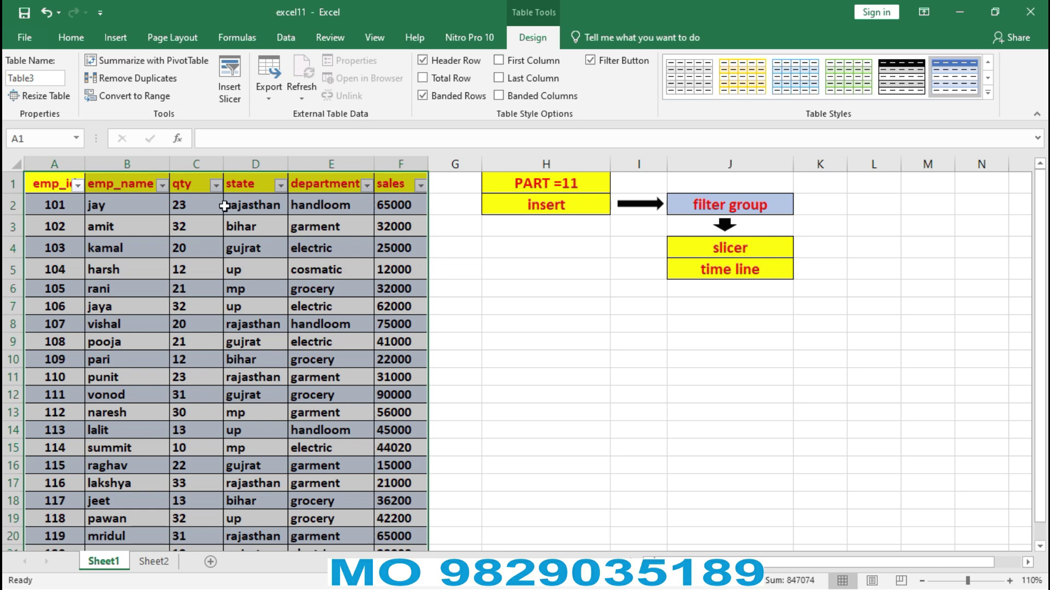
{"action": "key", "text": "ctrl+z"}
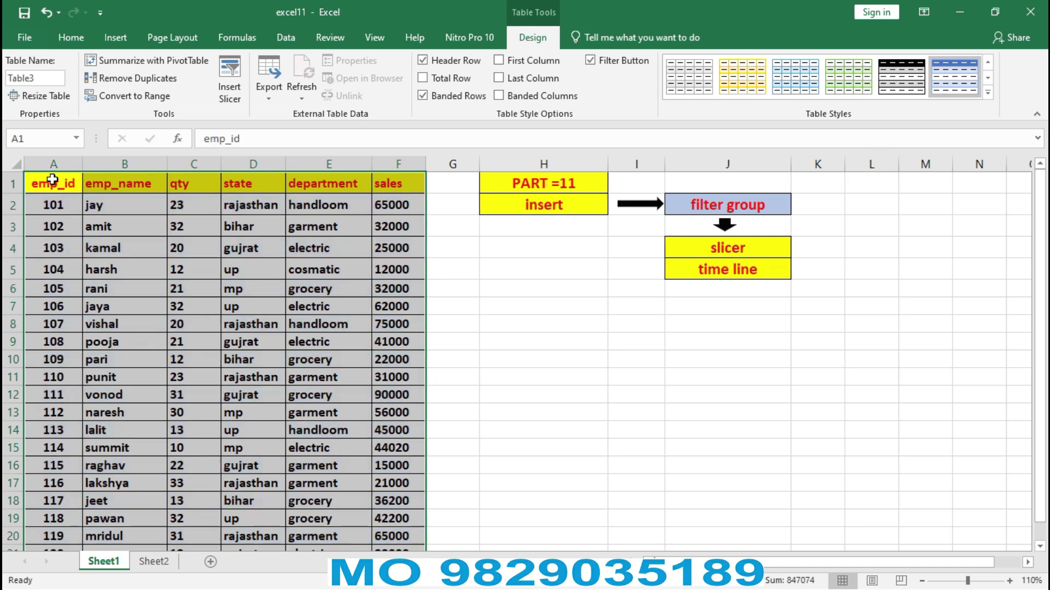
- Convert the employee data in A1:F21 into a table with headers
{"action": "left_click_drag", "start_coordinate": [65, 188], "coordinate": [387, 512]}
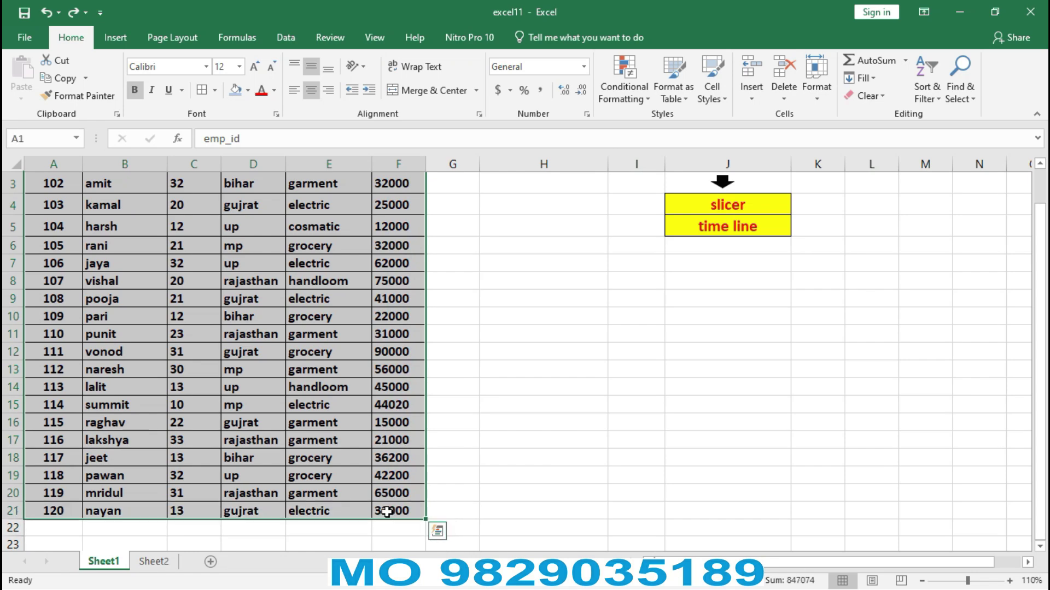
{"action": "key", "text": "ctrl+t"}
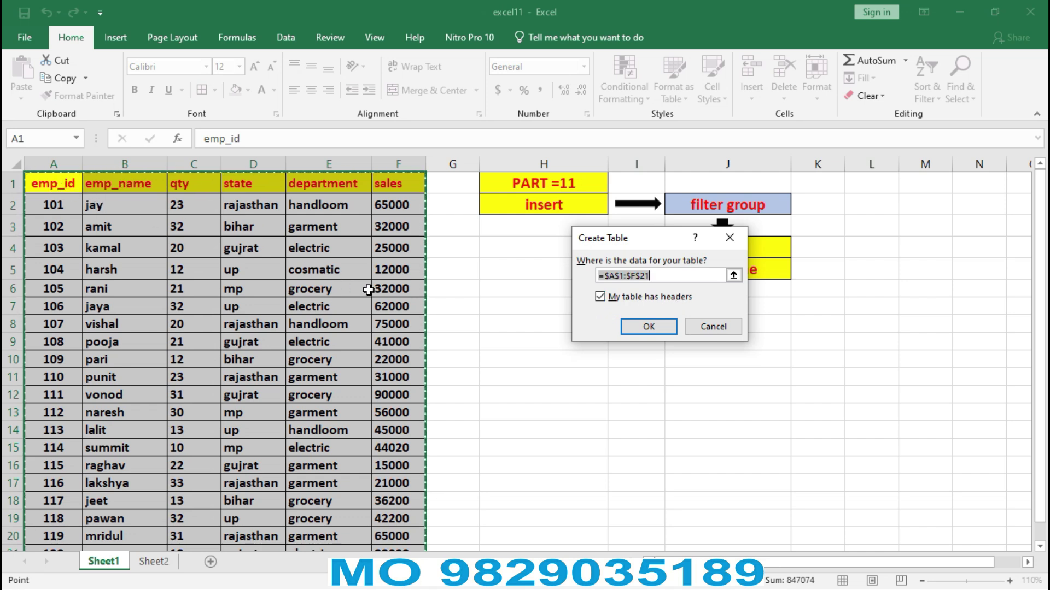
{"action": "left_click", "coordinate": [635, 327]}
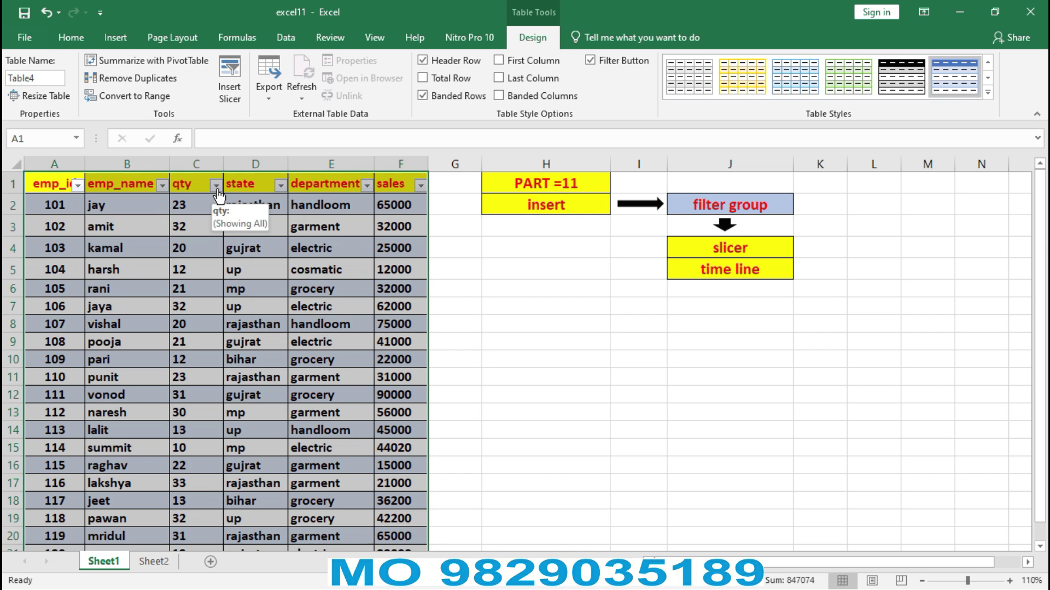
- Start inserting slicers for the table and choose the emp_id, emp_name, qty, state and department fields
{"action": "left_click", "coordinate": [101, 45]}
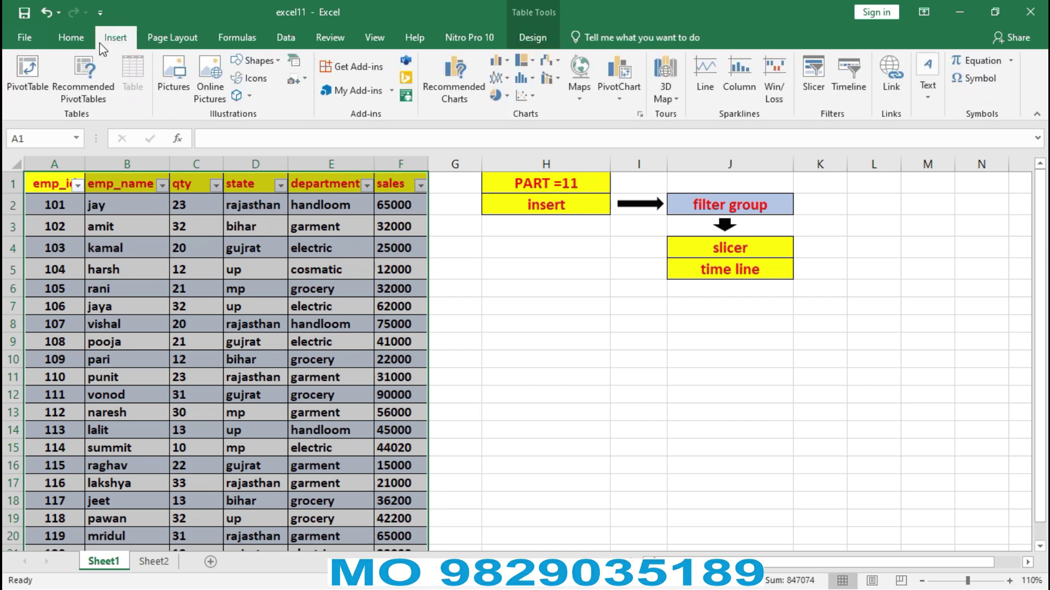
{"action": "left_click", "coordinate": [808, 74]}
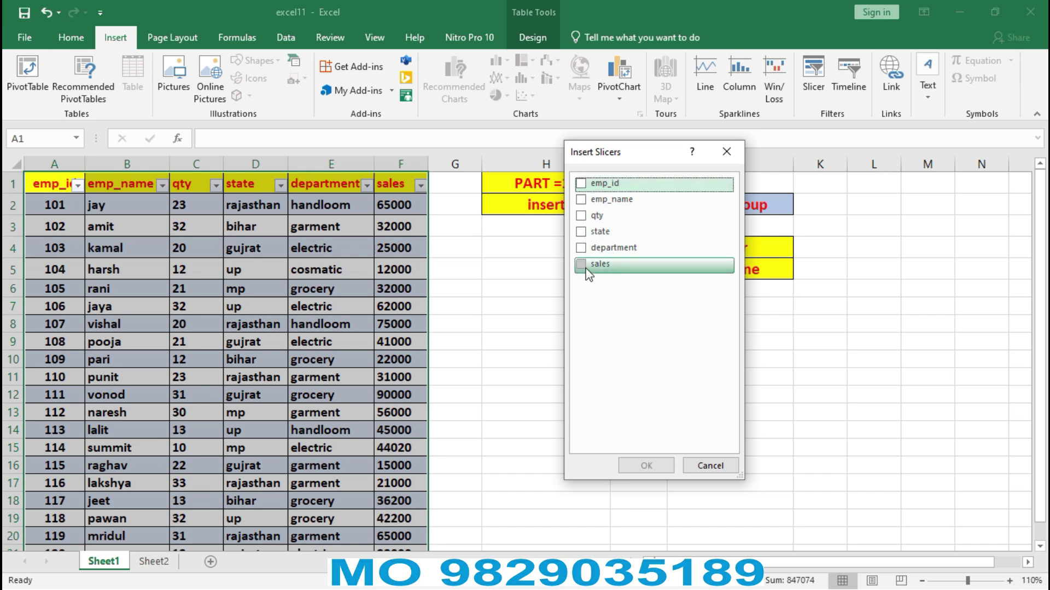
{"action": "left_click", "coordinate": [581, 183]}
{"action": "left_click", "coordinate": [581, 199]}
{"action": "left_click", "coordinate": [583, 218]}
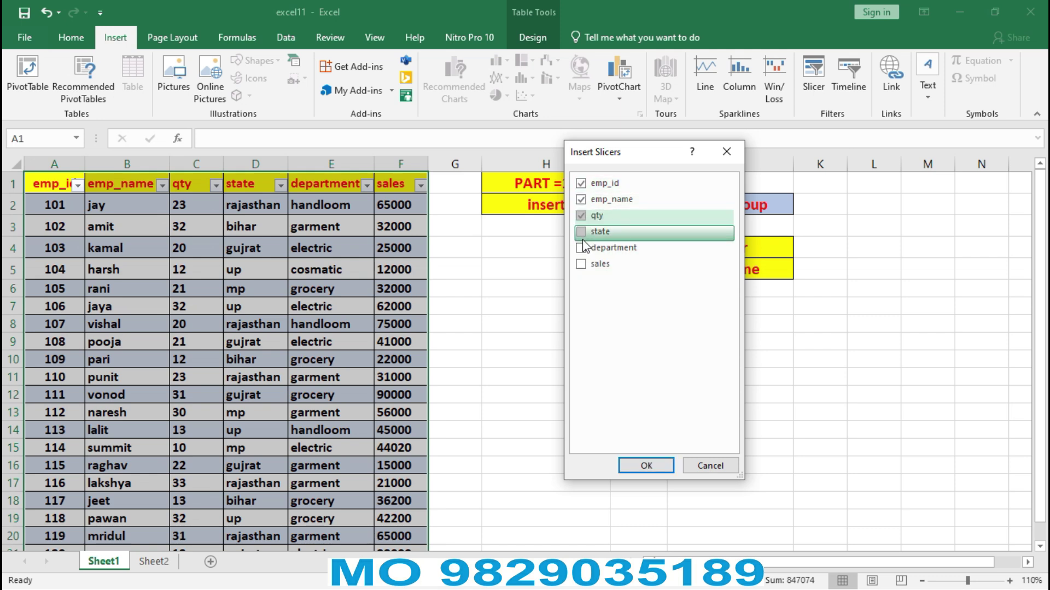
{"action": "left_click", "coordinate": [584, 234]}
{"action": "left_click", "coordinate": [586, 249]}
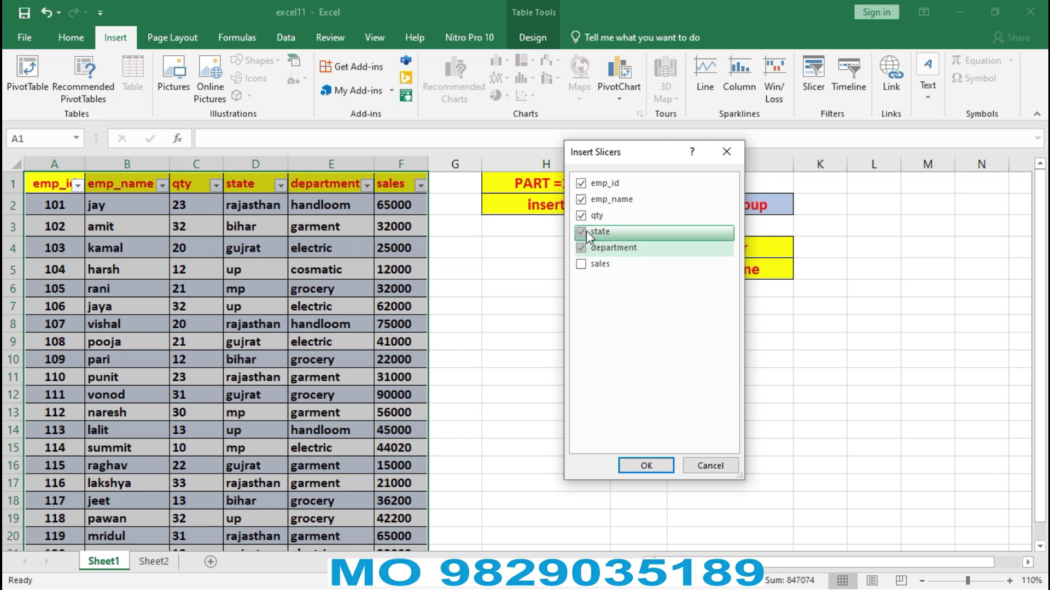
- Reduce the slicer fields to emp_name, state and department, and insert those three slicers
{"action": "left_click", "coordinate": [580, 186]}
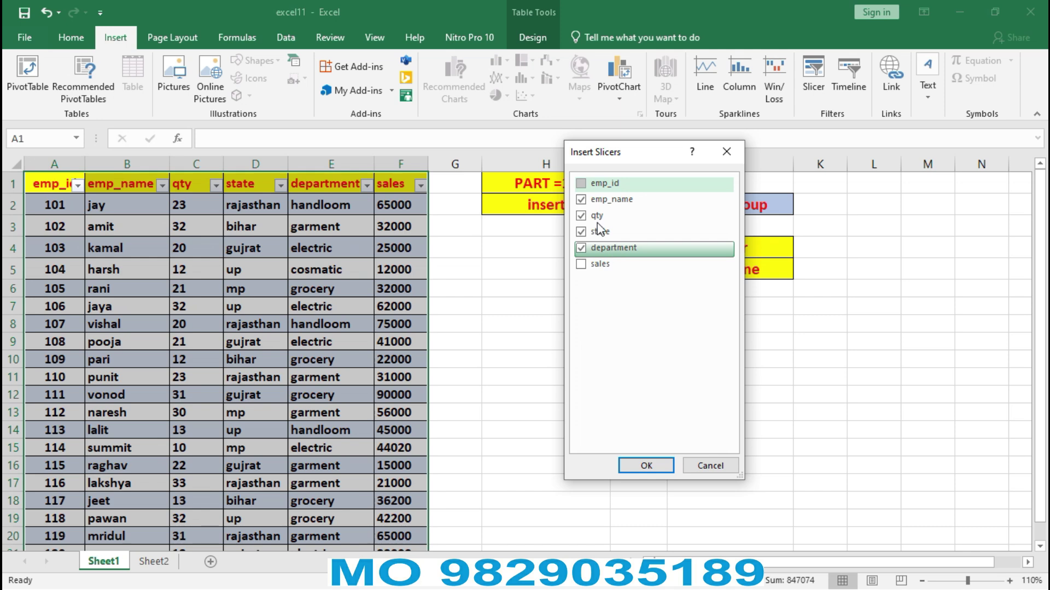
{"action": "left_click", "coordinate": [581, 232]}
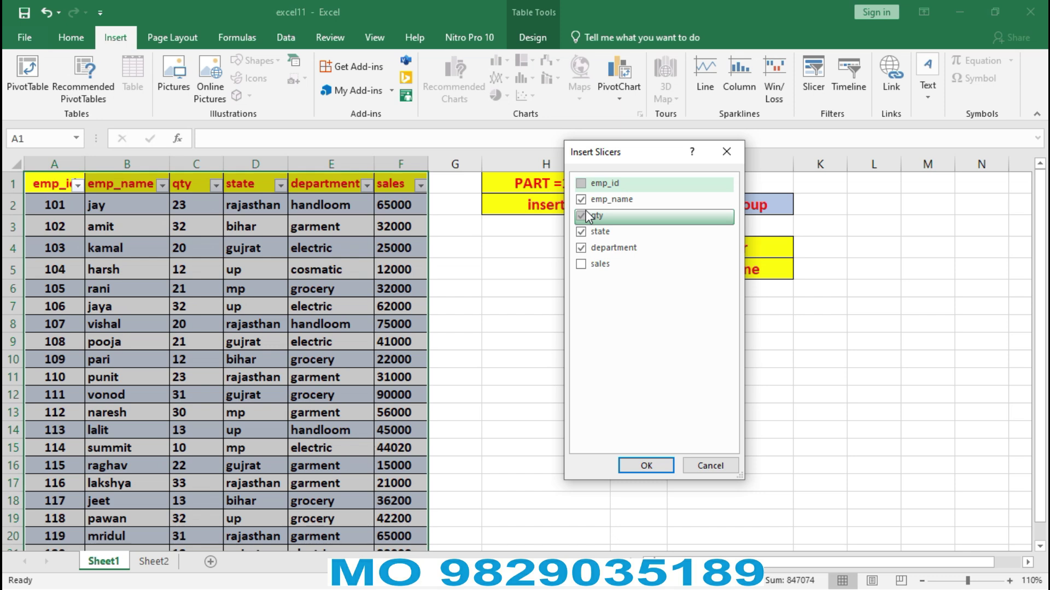
{"action": "left_click", "coordinate": [581, 264]}
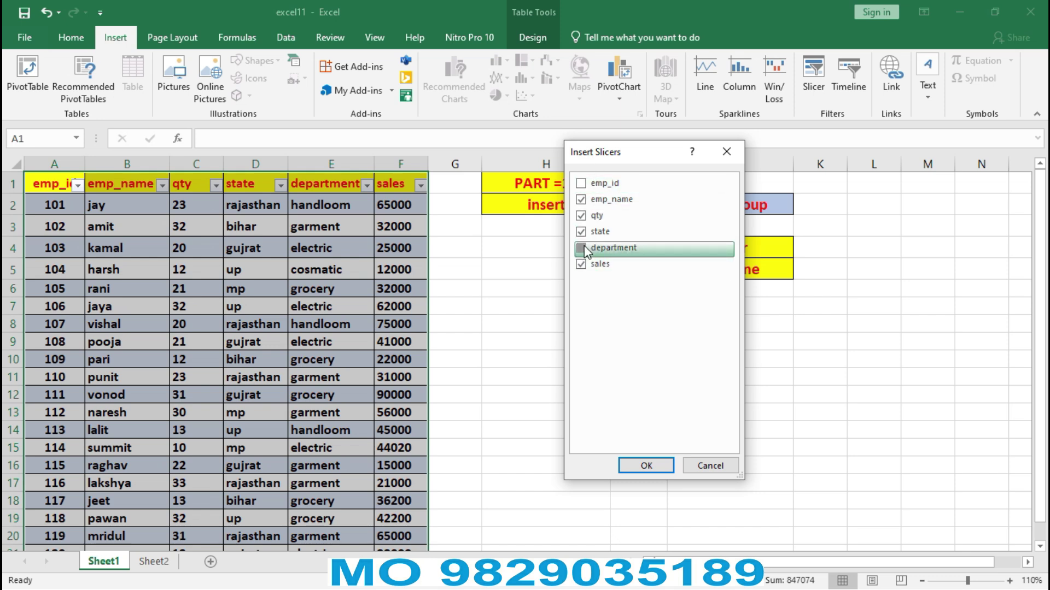
{"action": "left_click", "coordinate": [581, 248]}
{"action": "left_click", "coordinate": [580, 232]}
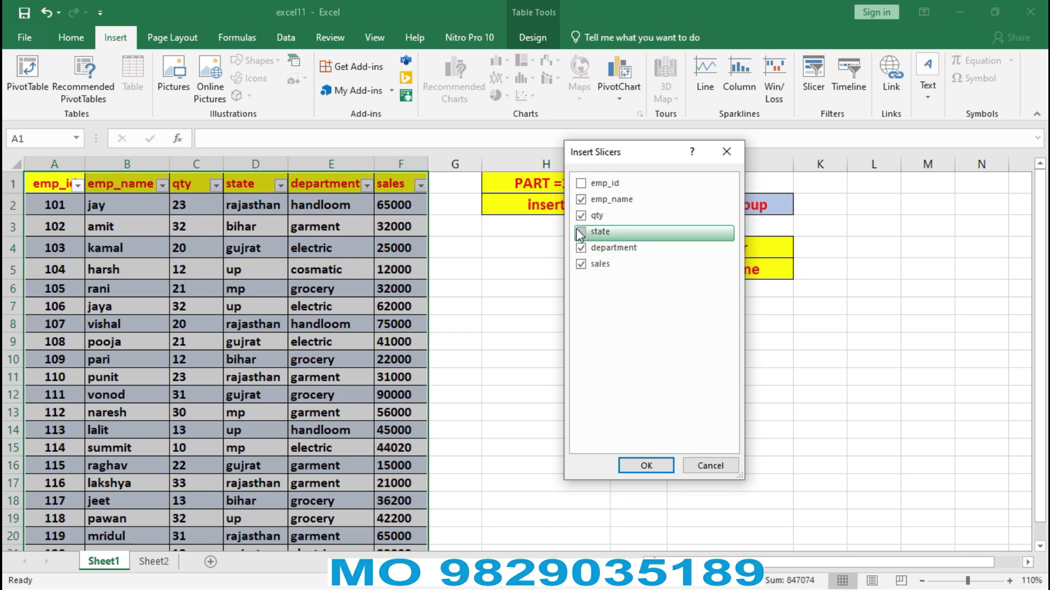
{"action": "left_click", "coordinate": [581, 200]}
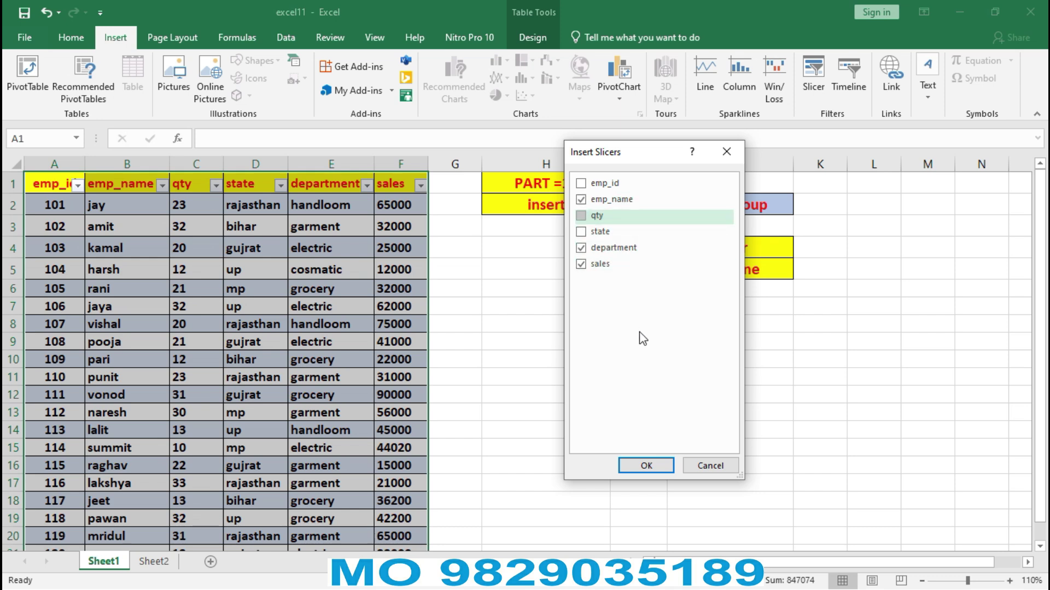
{"action": "left_click", "coordinate": [588, 264]}
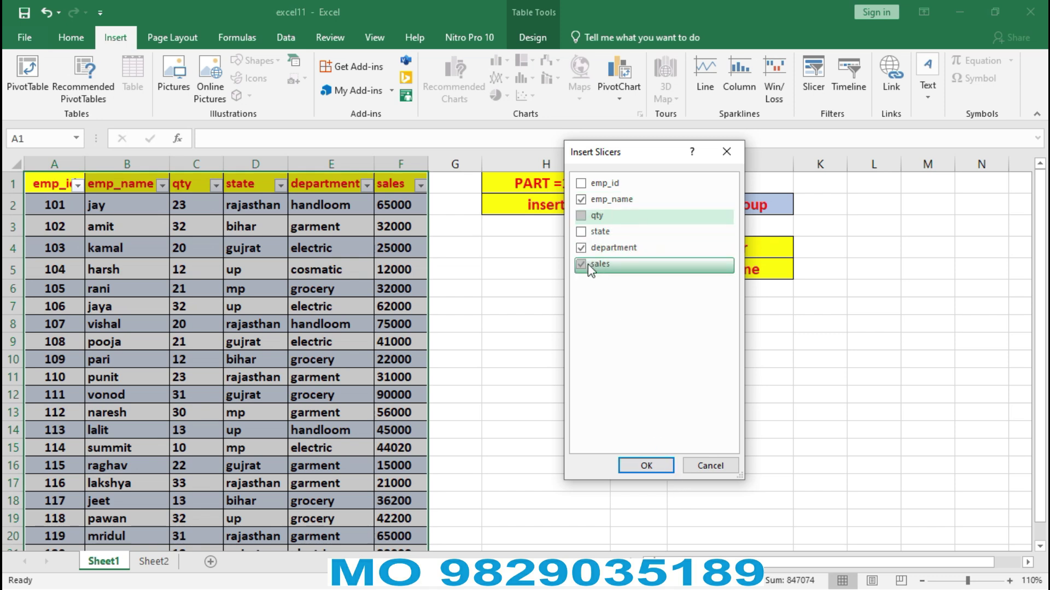
{"action": "left_click", "coordinate": [579, 233]}
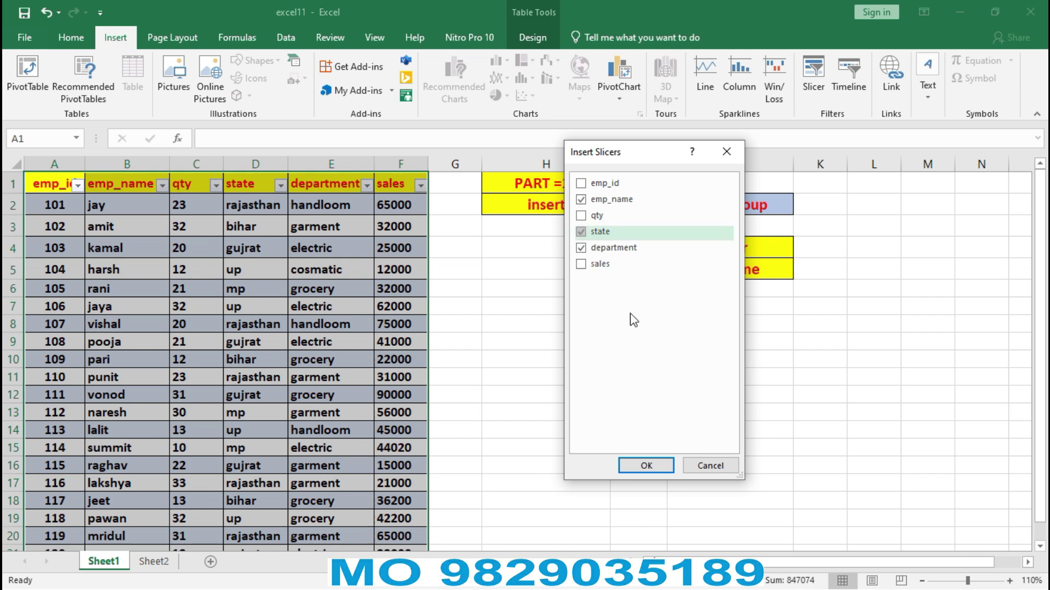
{"action": "left_click", "coordinate": [646, 466]}
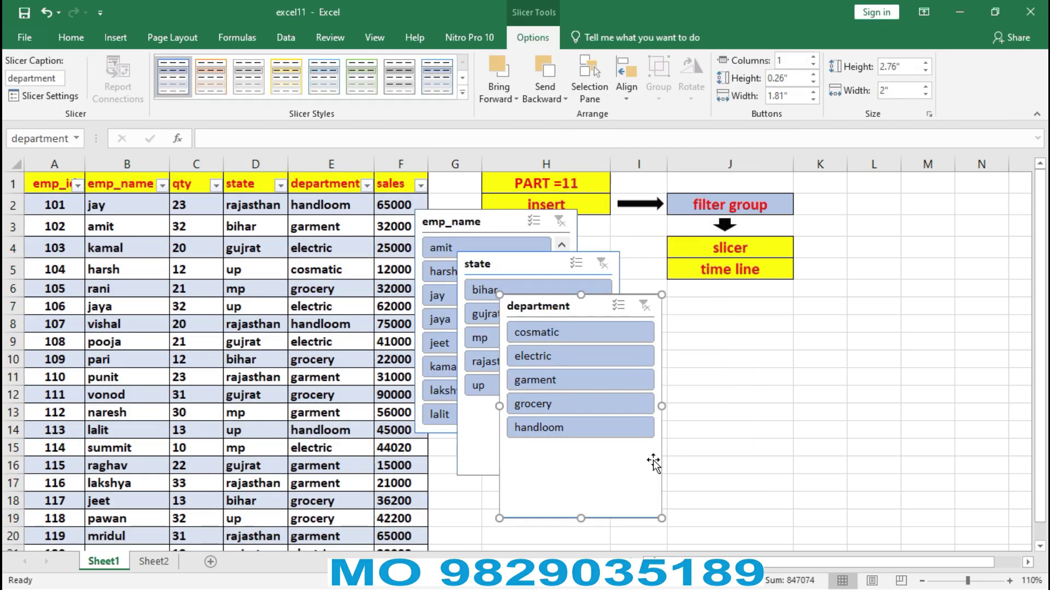
- Arrange the emp_name, state and department slicers side by side in that order, below the "time line" cell
{"action": "left_click_drag", "start_coordinate": [572, 301], "coordinate": [816, 297]}
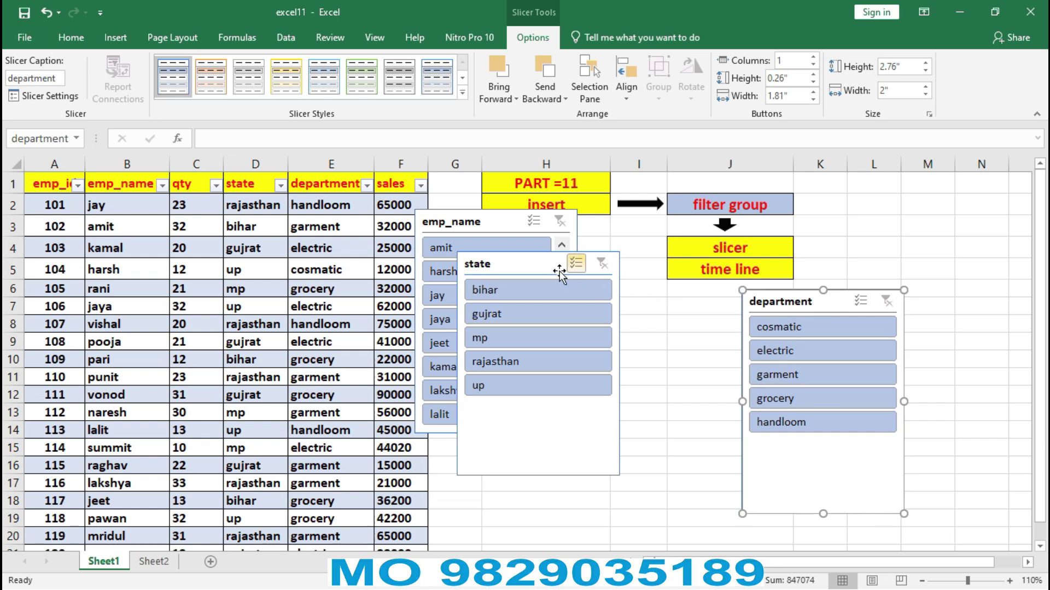
{"action": "left_click_drag", "start_coordinate": [560, 272], "coordinate": [693, 308]}
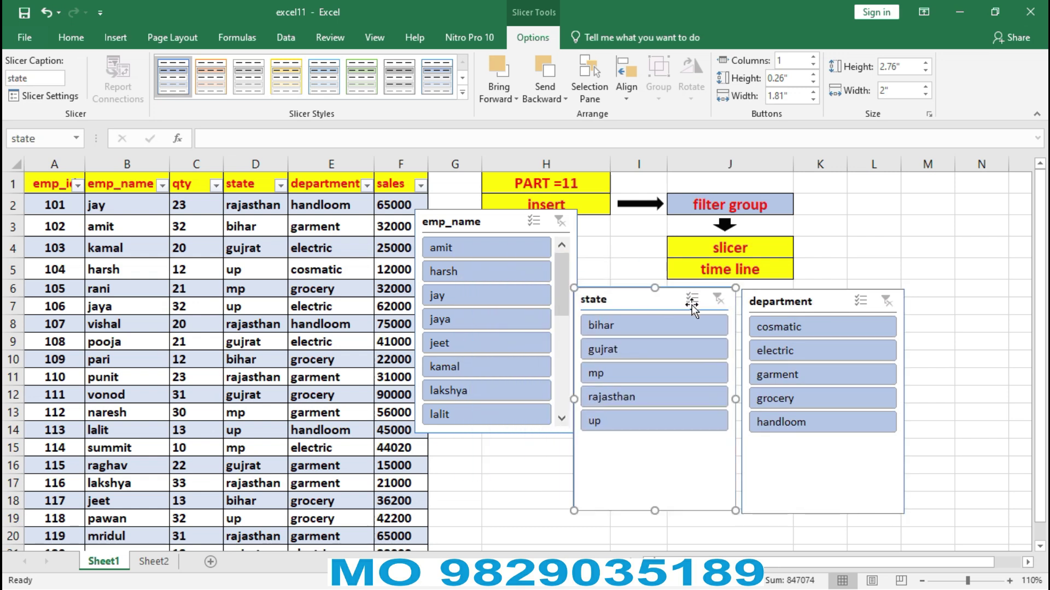
{"action": "left_click_drag", "start_coordinate": [798, 299], "coordinate": [861, 294]}
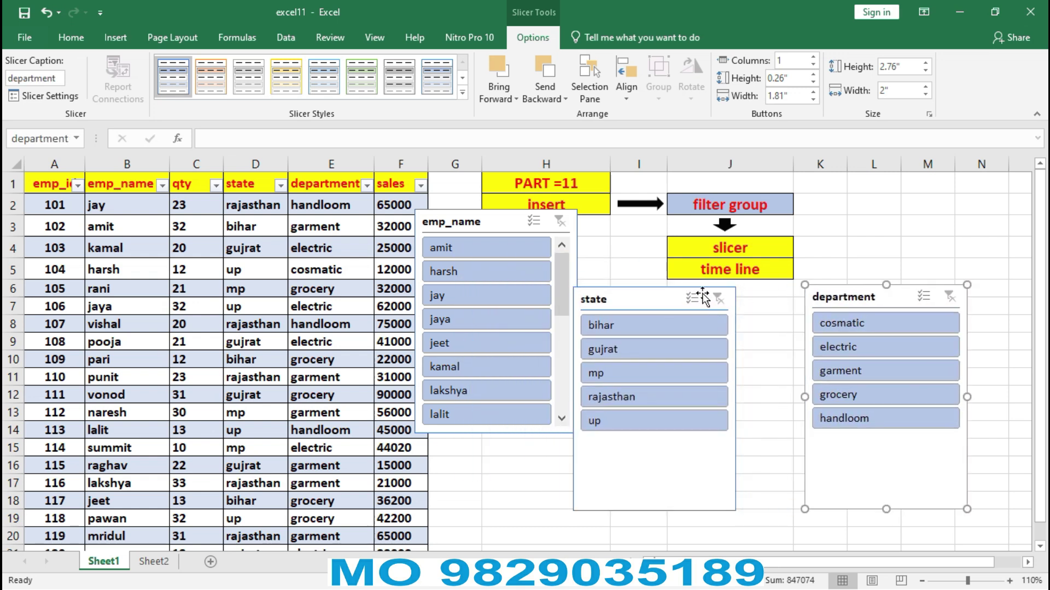
{"action": "left_click_drag", "start_coordinate": [664, 301], "coordinate": [729, 306]}
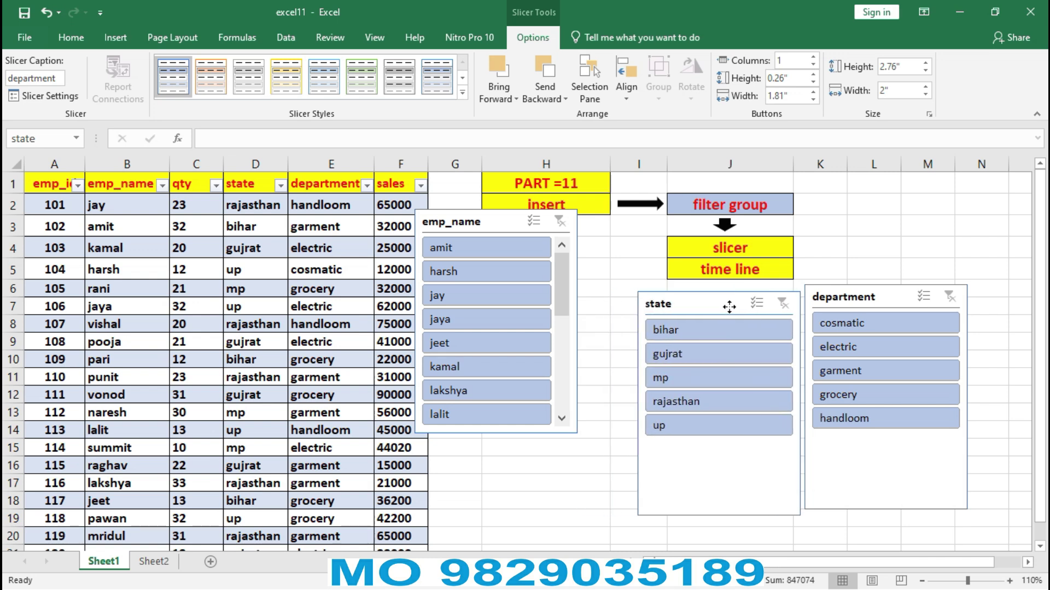
{"action": "left_click_drag", "start_coordinate": [479, 219], "coordinate": [534, 300]}
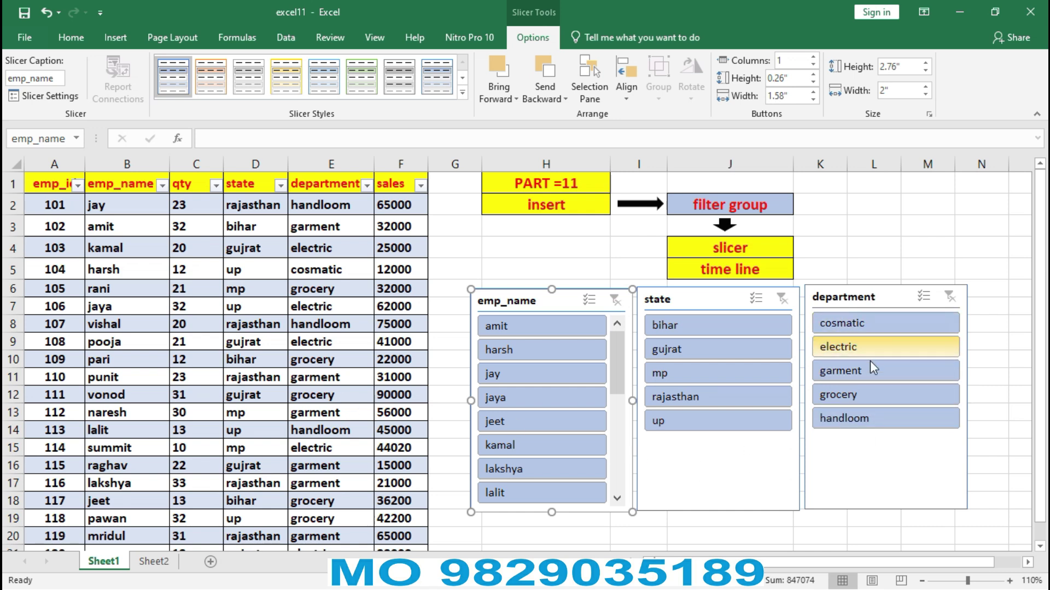
- Filter the table to the handloom department and the up state with the slicers, and clear both filters
{"action": "left_click", "coordinate": [843, 427]}
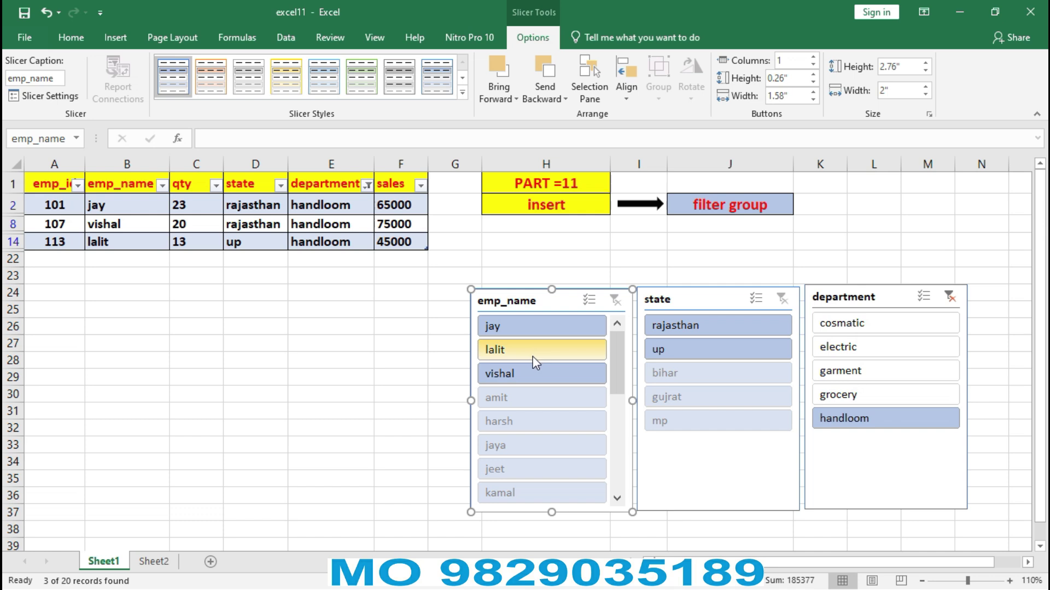
{"action": "left_click", "coordinate": [685, 352]}
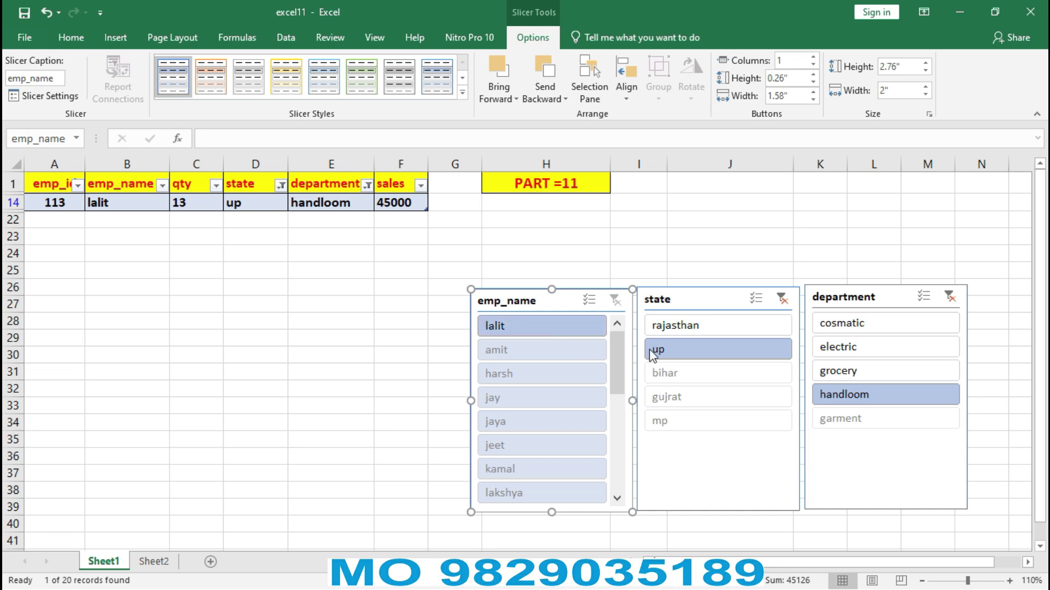
{"action": "left_click", "coordinate": [783, 299]}
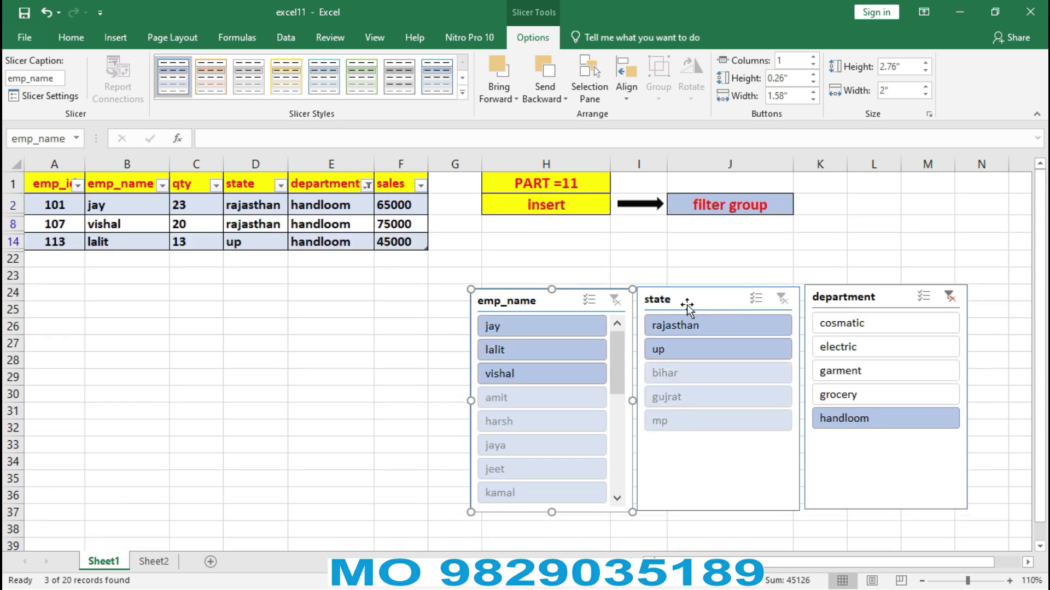
{"action": "left_click", "coordinate": [949, 297]}
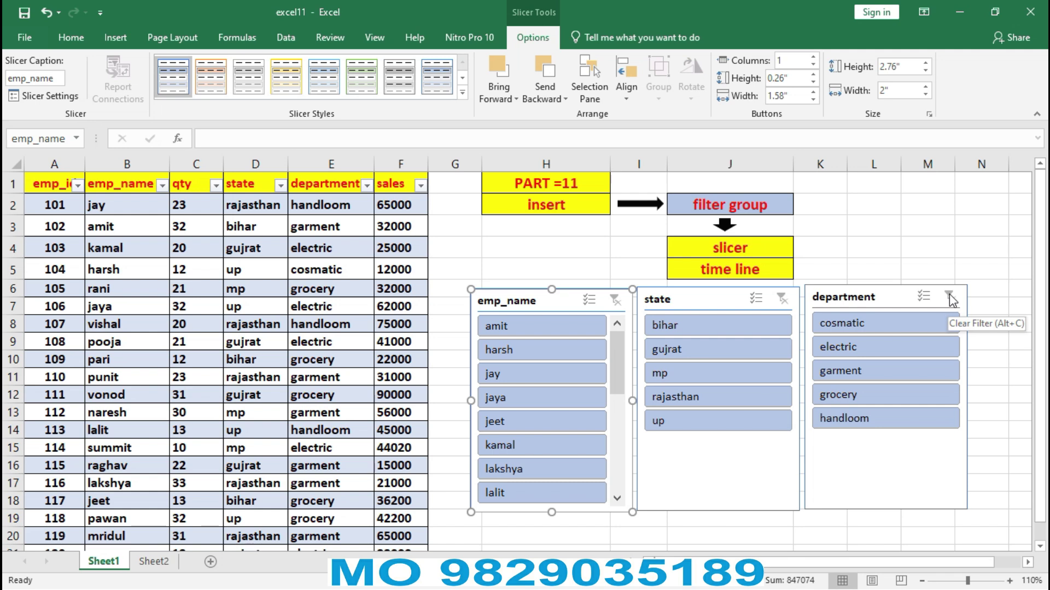
- Filter the table to the handloom department, switch the state from up to rajasthan, and clear both slicer filters
{"action": "left_click", "coordinate": [873, 425]}
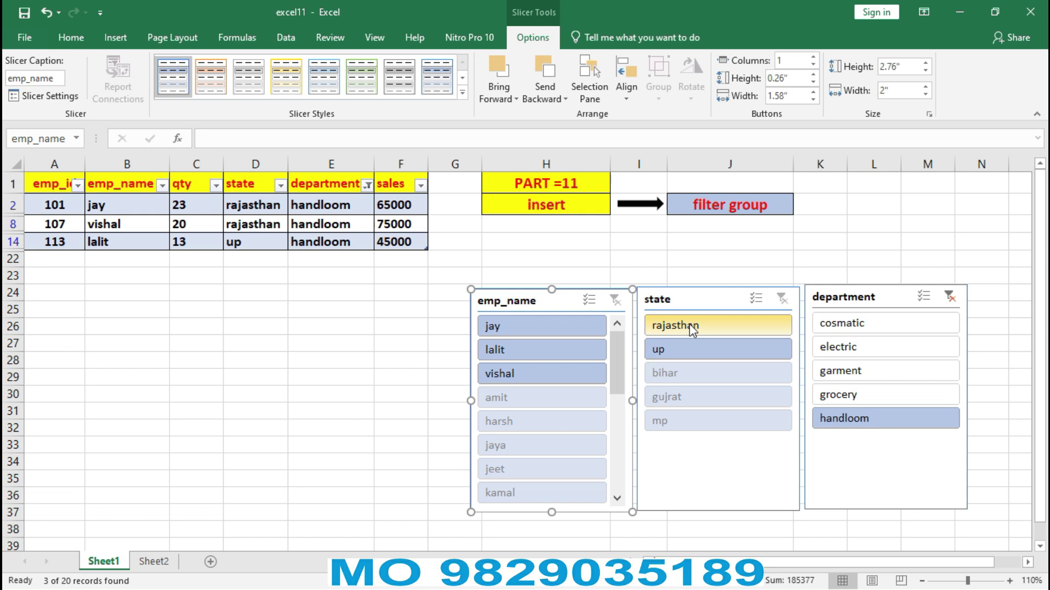
{"action": "left_click", "coordinate": [685, 353]}
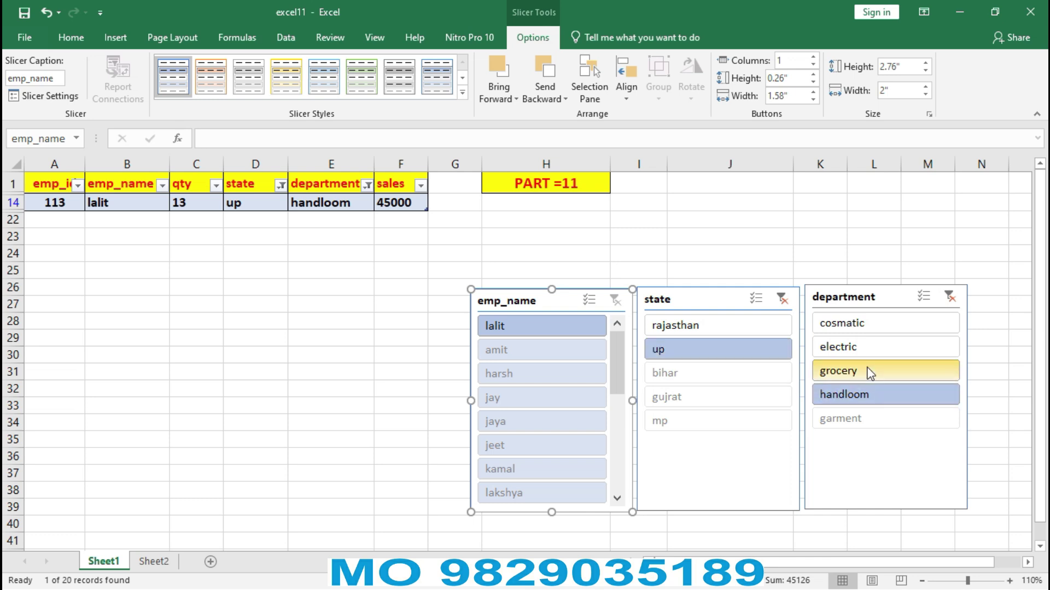
{"action": "left_click", "coordinate": [746, 326]}
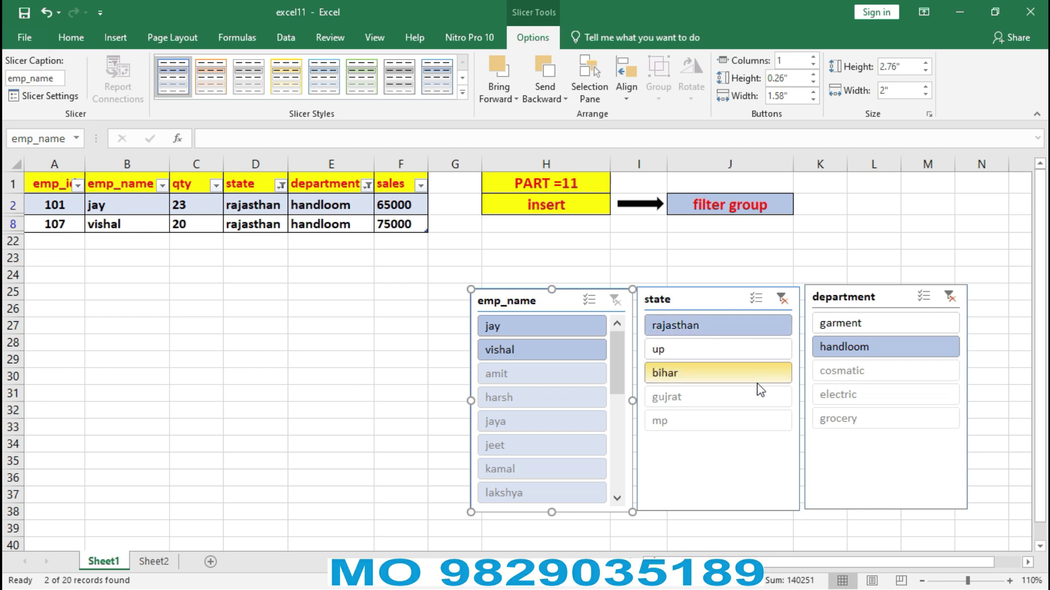
{"action": "left_click", "coordinate": [782, 299]}
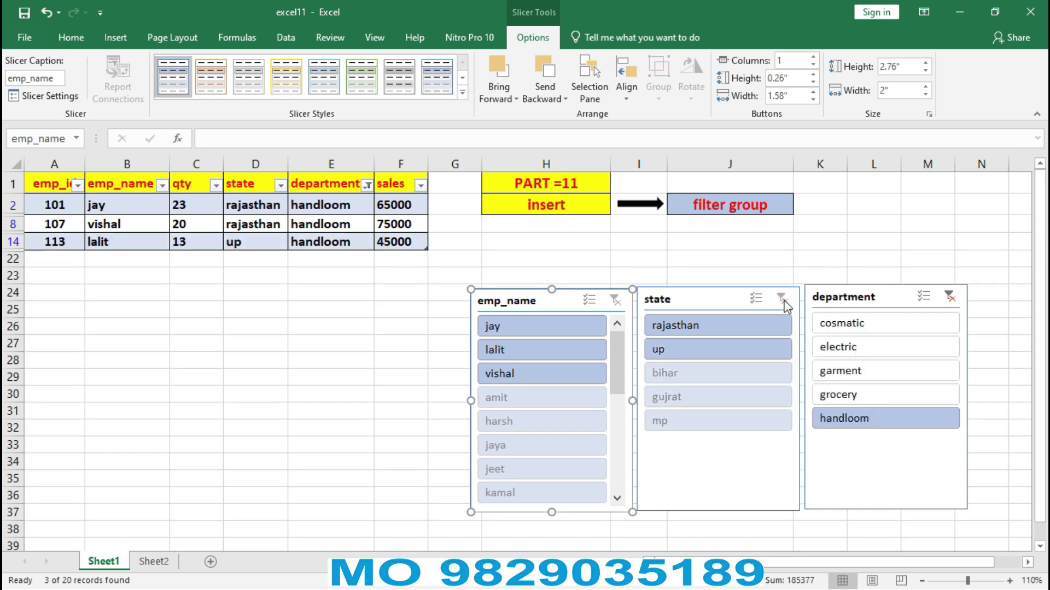
{"action": "left_click", "coordinate": [951, 297]}
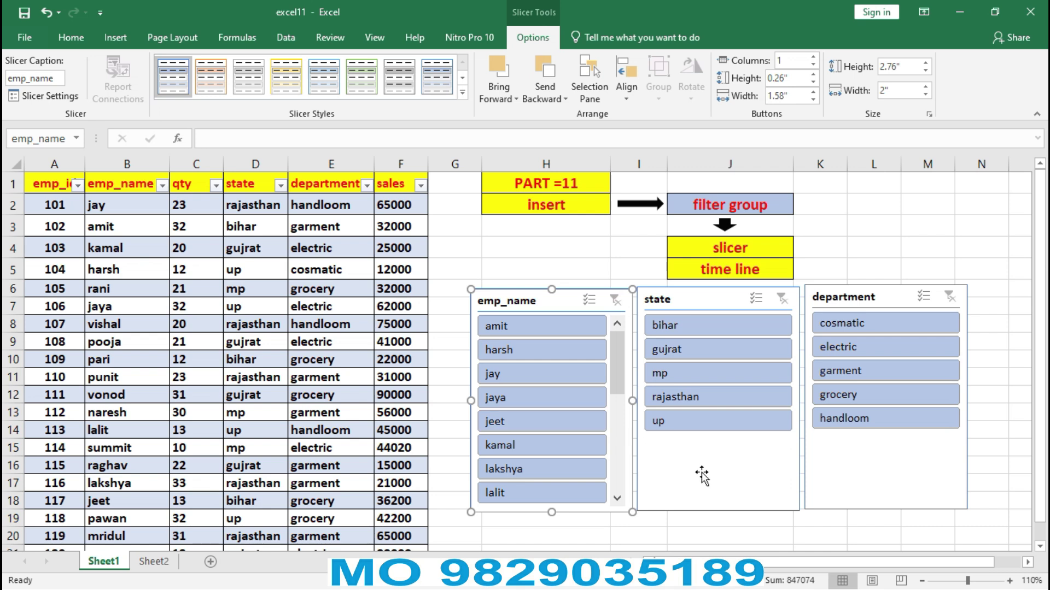
- Filter the table to the gujrat state and try the electric, grocery and garment departments in turn
{"action": "left_click", "coordinate": [733, 349]}
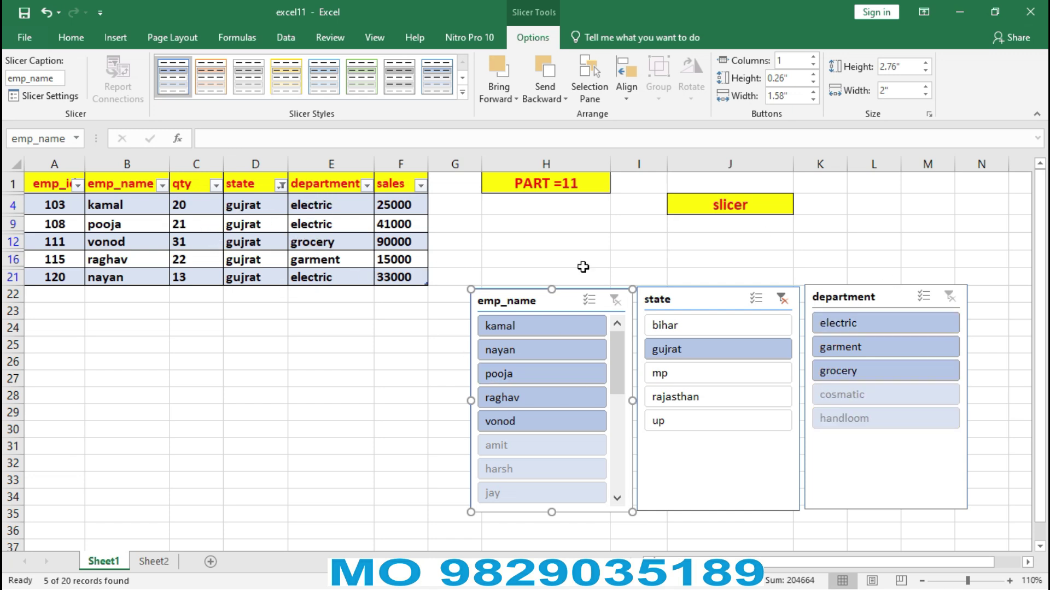
{"action": "left_click", "coordinate": [843, 322]}
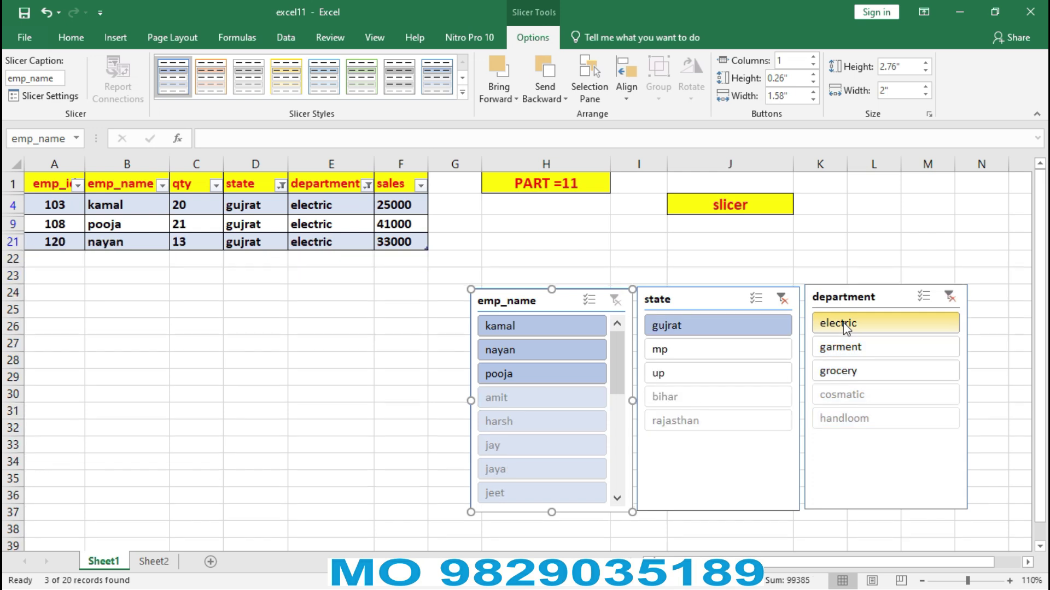
{"action": "left_click", "coordinate": [845, 372]}
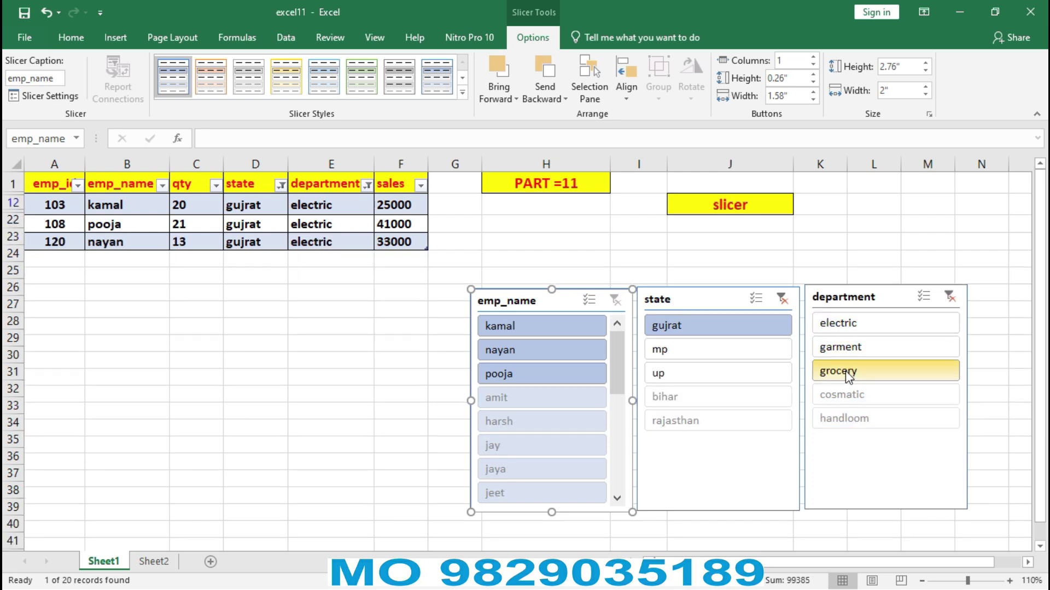
{"action": "left_click", "coordinate": [851, 349]}
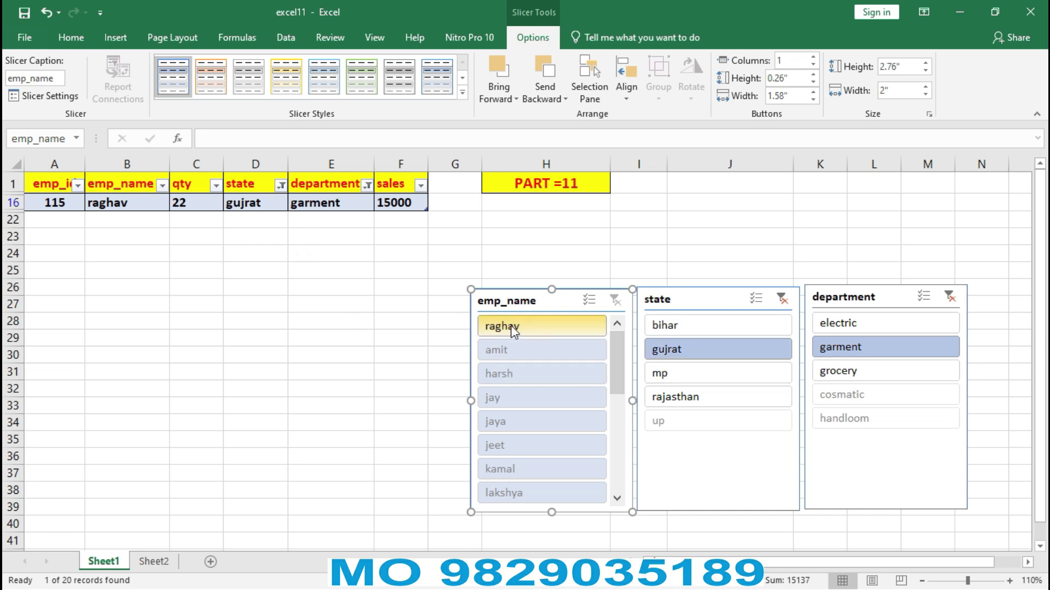
- Switch the state filter between rajasthan, gujrat and bihar for the garment department, and clear the state and department filters
{"action": "left_click", "coordinate": [671, 405]}
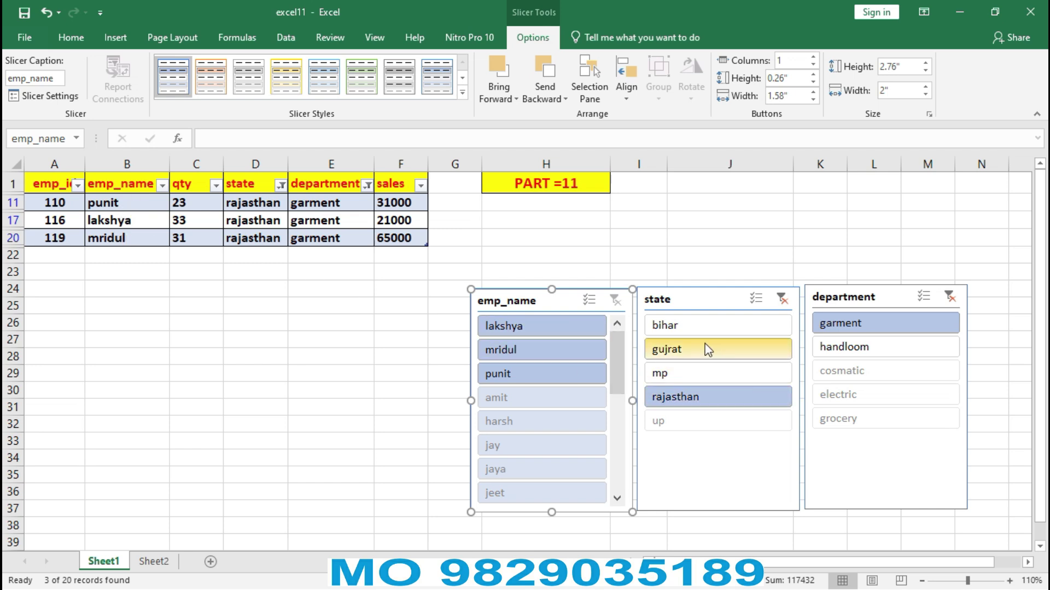
{"action": "left_click", "coordinate": [719, 350]}
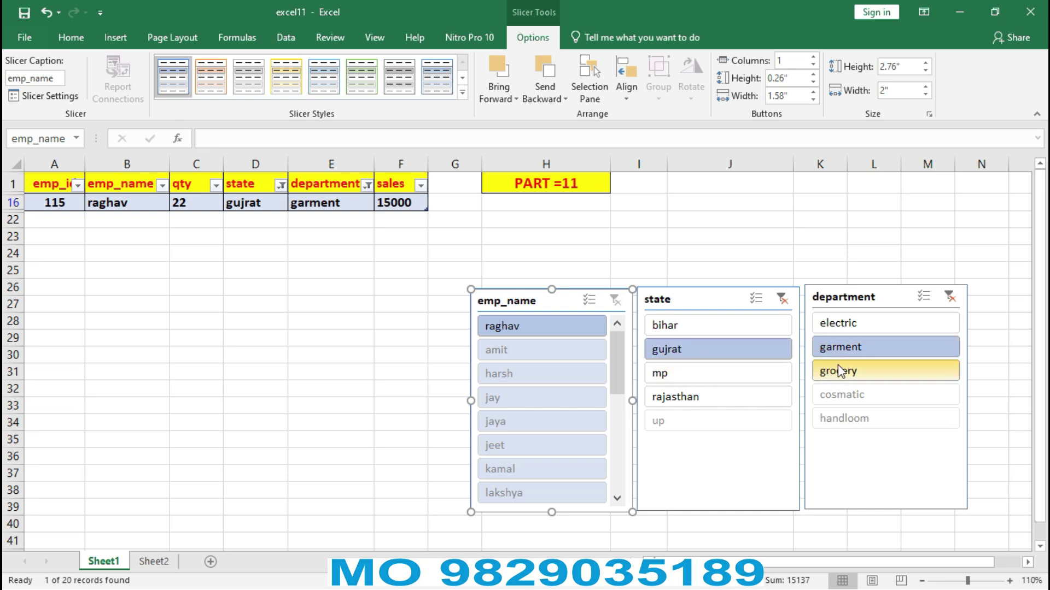
{"action": "left_click", "coordinate": [667, 400]}
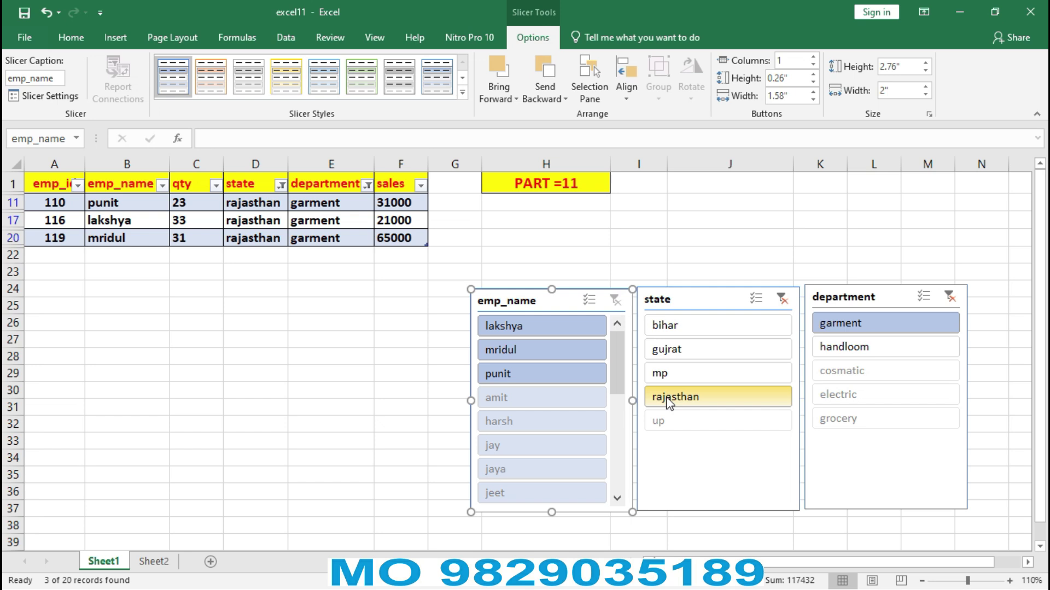
{"action": "left_click", "coordinate": [677, 351]}
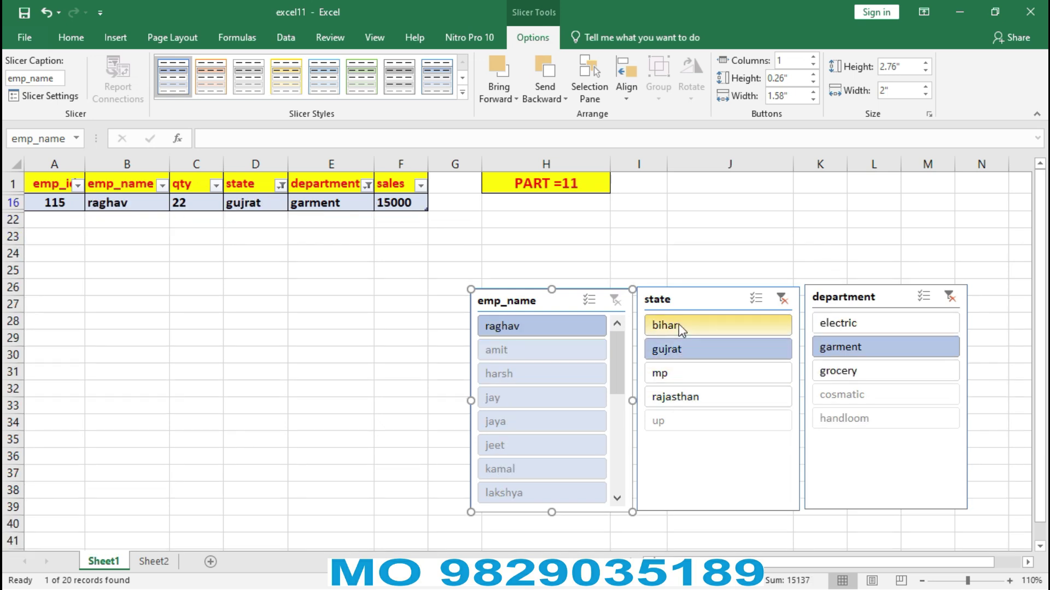
{"action": "left_click", "coordinate": [678, 323]}
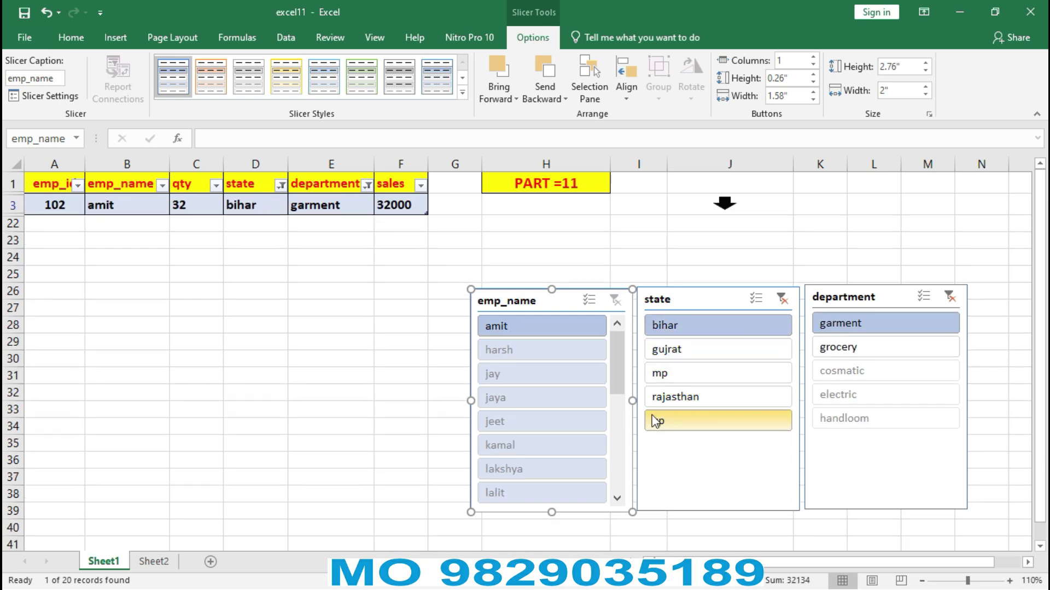
{"action": "left_click", "coordinate": [782, 298]}
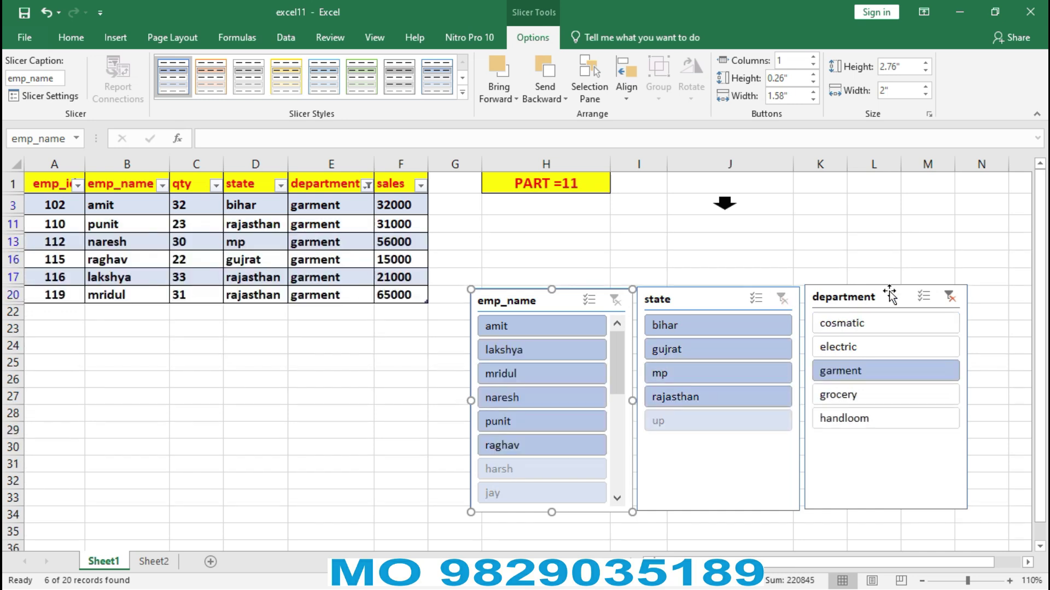
{"action": "left_click", "coordinate": [949, 298]}
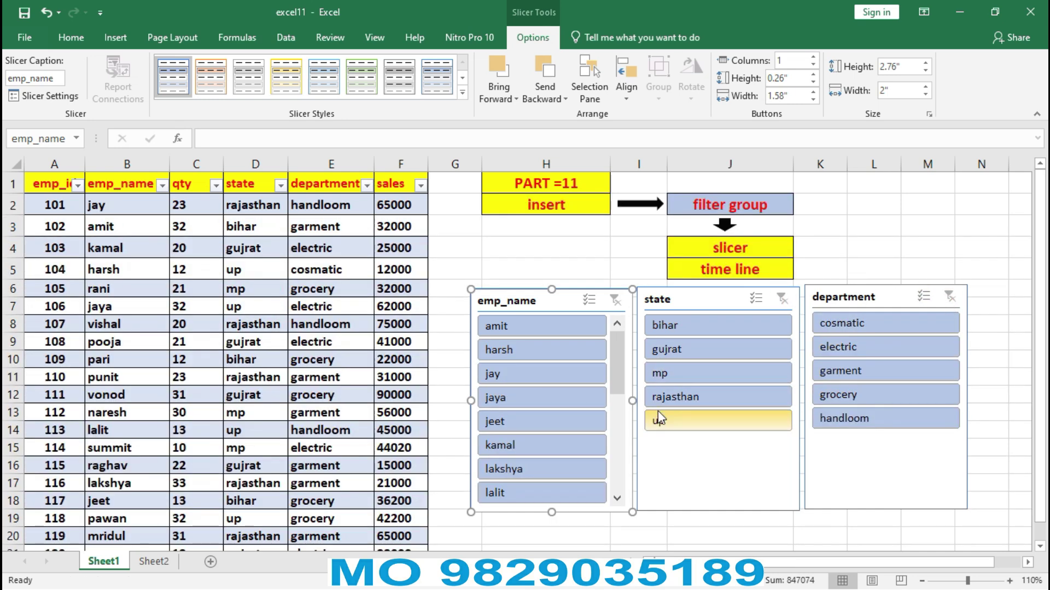
- Filter the table to the electric department, try the states mp, up and gujrat in turn, and clear both filters
{"action": "left_click", "coordinate": [838, 347]}
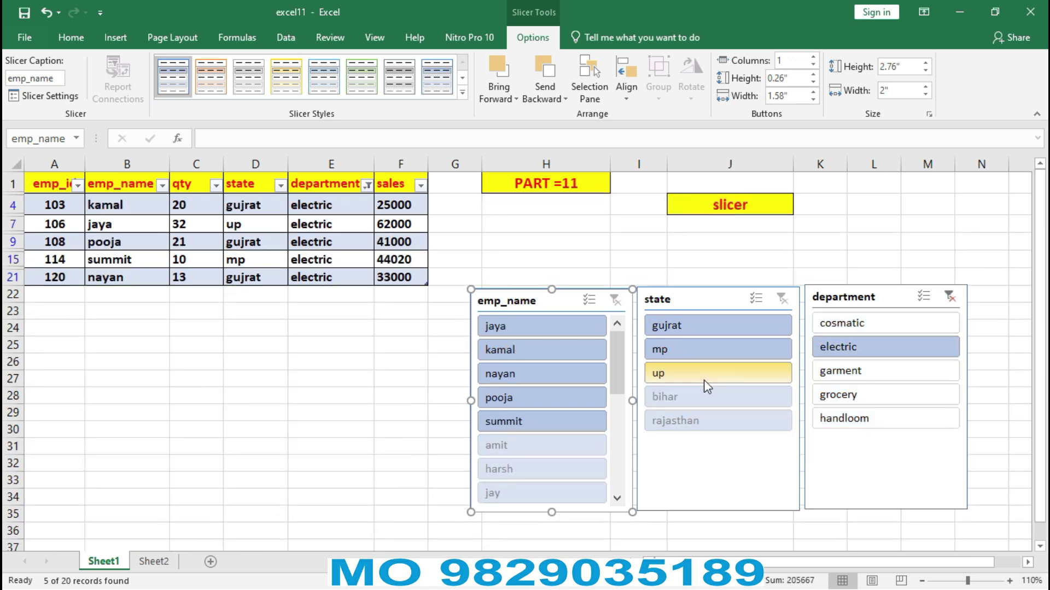
{"action": "left_click", "coordinate": [684, 350]}
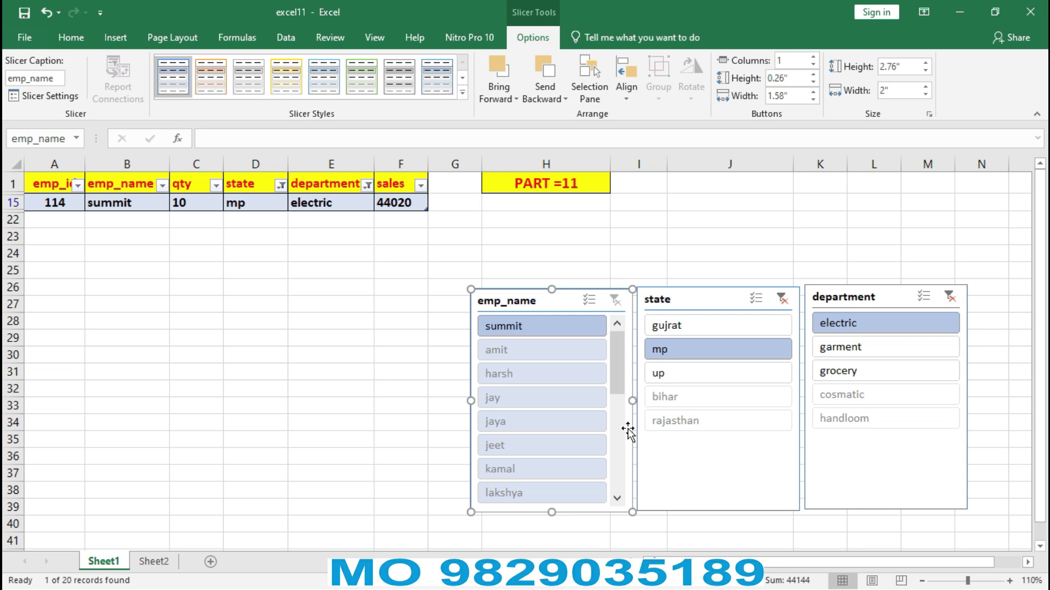
{"action": "left_click", "coordinate": [668, 371]}
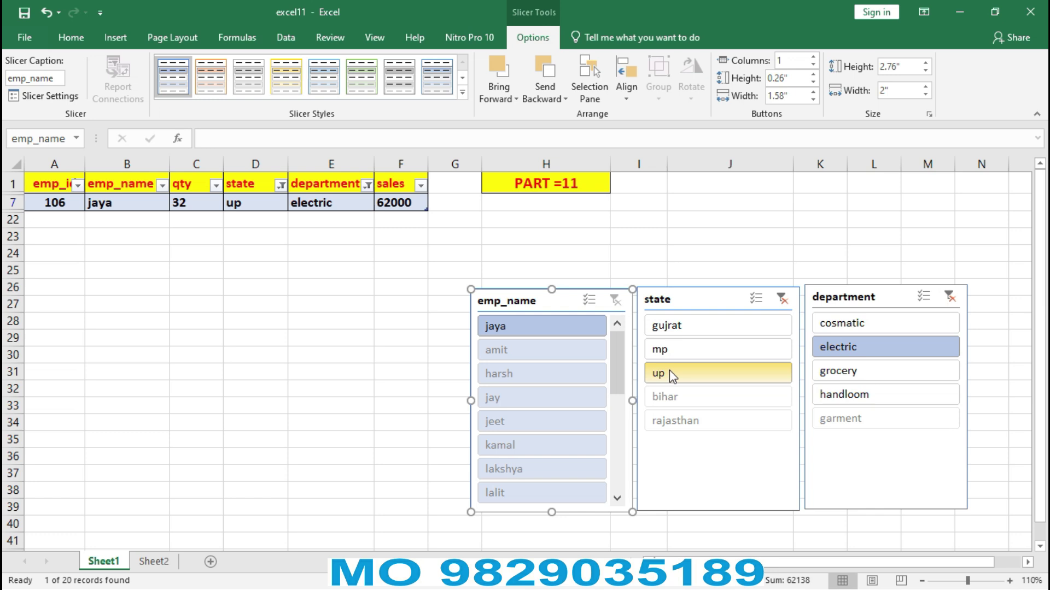
{"action": "left_click", "coordinate": [679, 332]}
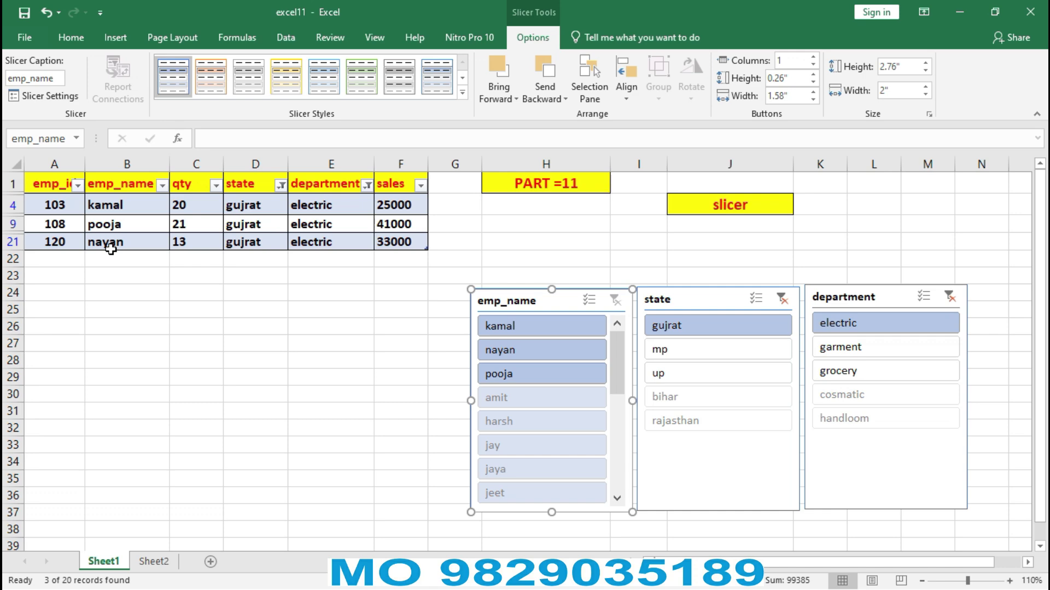
{"action": "left_click", "coordinate": [950, 297]}
{"action": "left_click", "coordinate": [782, 298]}
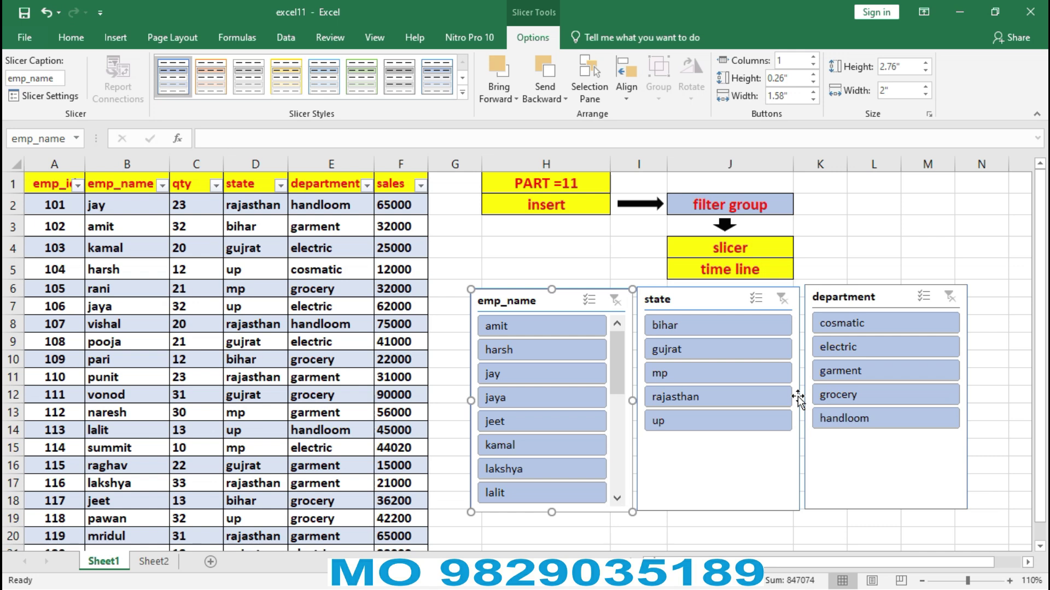
- Filter the table by single employees, choosing the sixth, first and fifth entries of the emp_name slicer in turn
{"action": "left_click", "coordinate": [531, 446]}
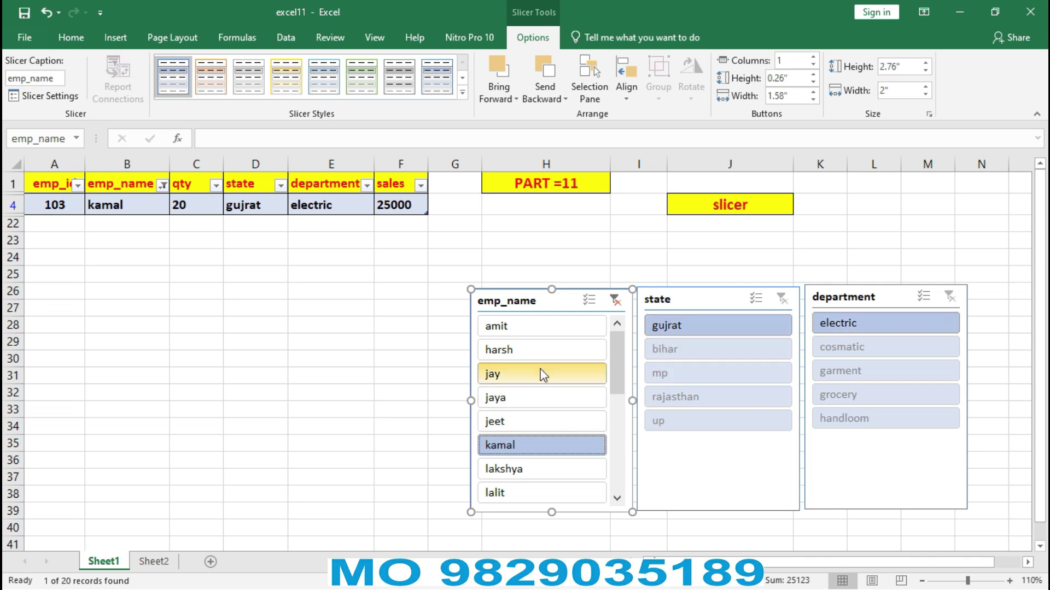
{"action": "left_click", "coordinate": [527, 330]}
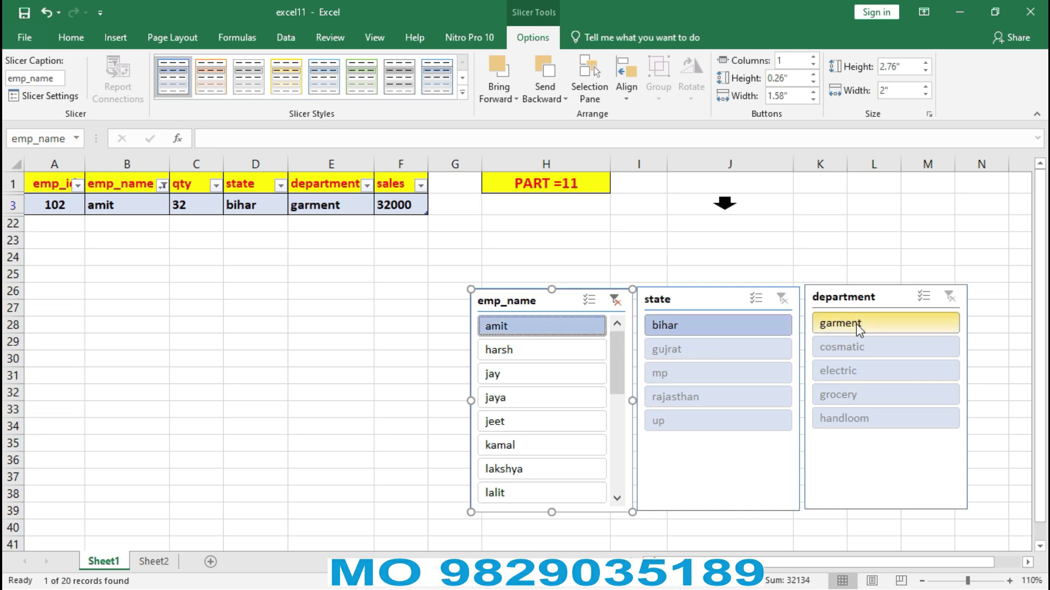
{"action": "left_click", "coordinate": [524, 422]}
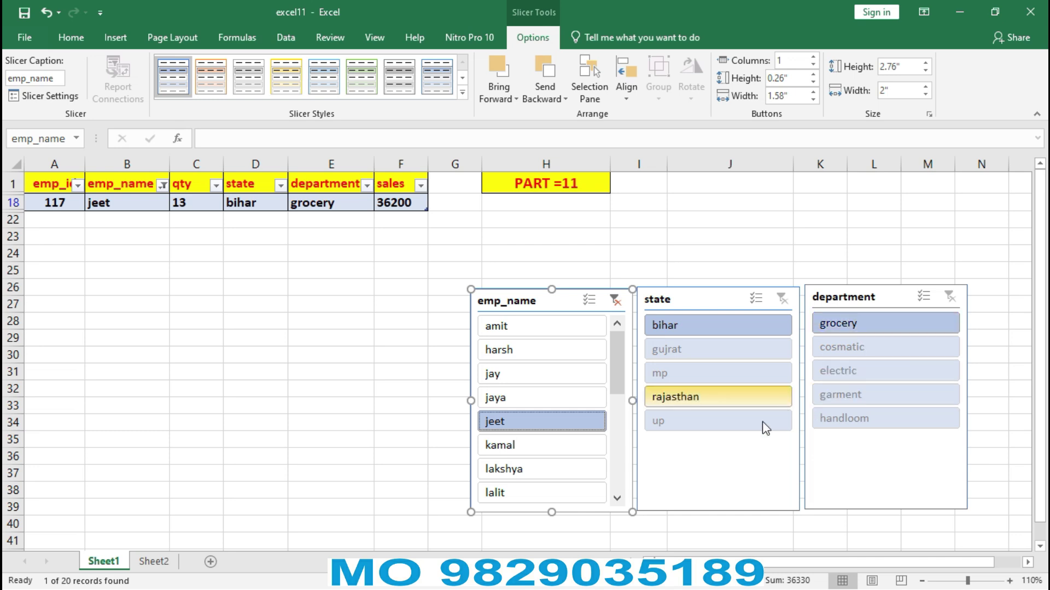
- Filter to the electric department instead of a single employee, try its second listed employee, and clear the emp_name and department filters
{"action": "left_click", "coordinate": [835, 371]}
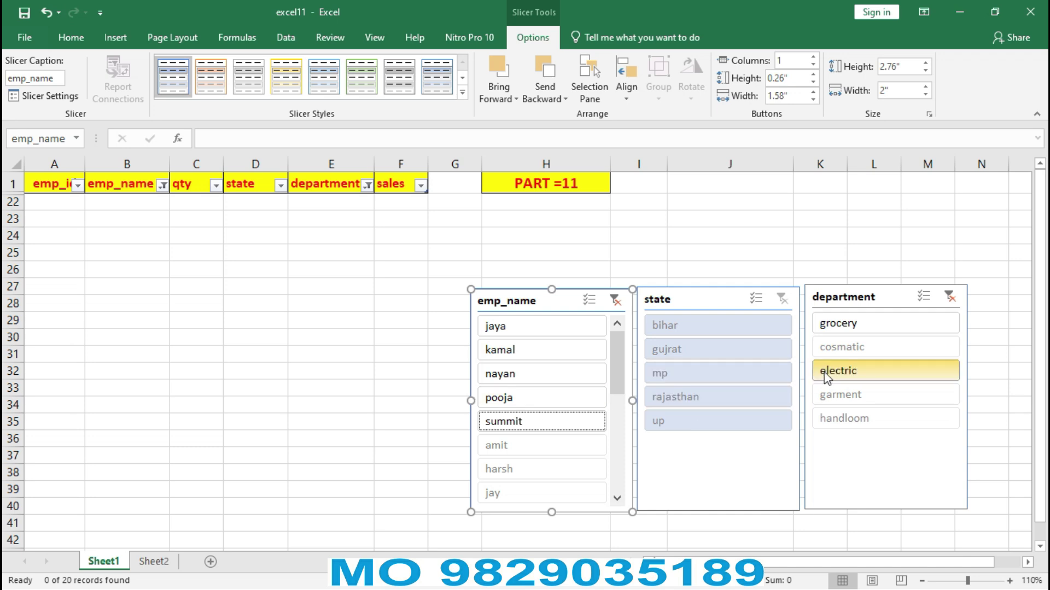
{"action": "left_click", "coordinate": [615, 300]}
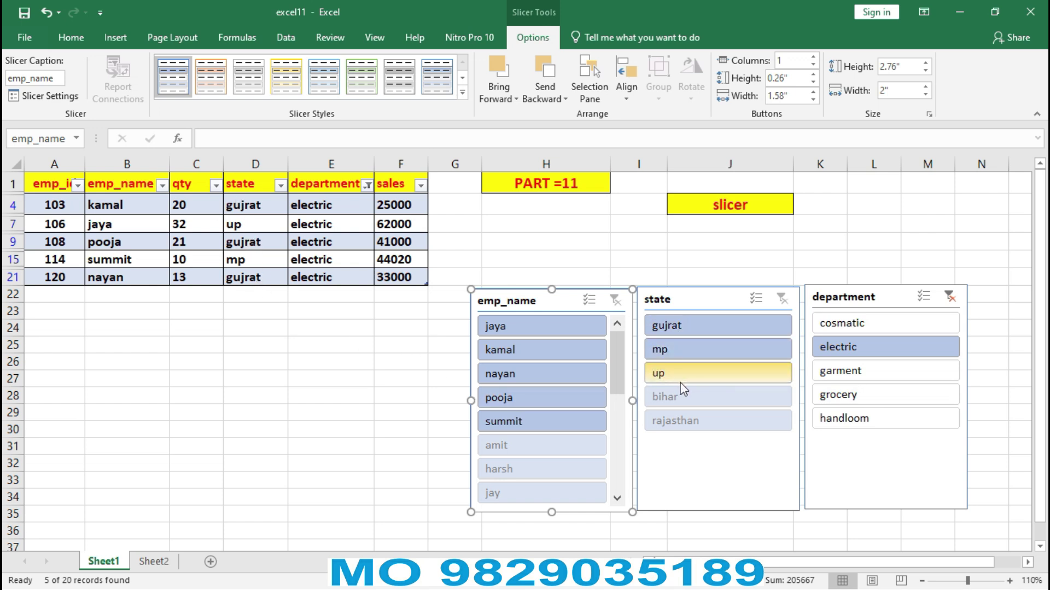
{"action": "left_click", "coordinate": [546, 352]}
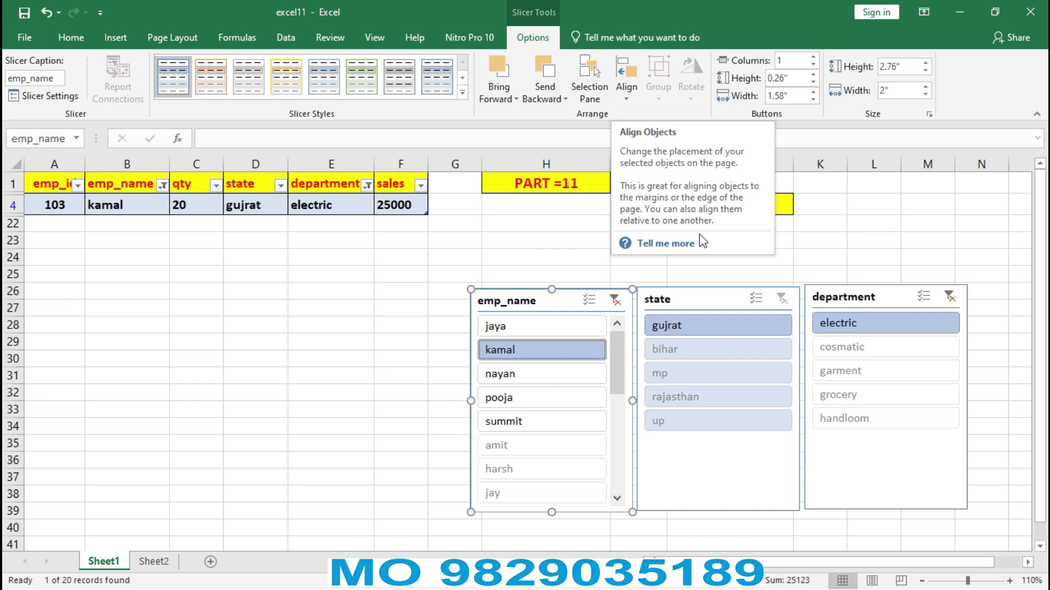
{"action": "left_click", "coordinate": [614, 301]}
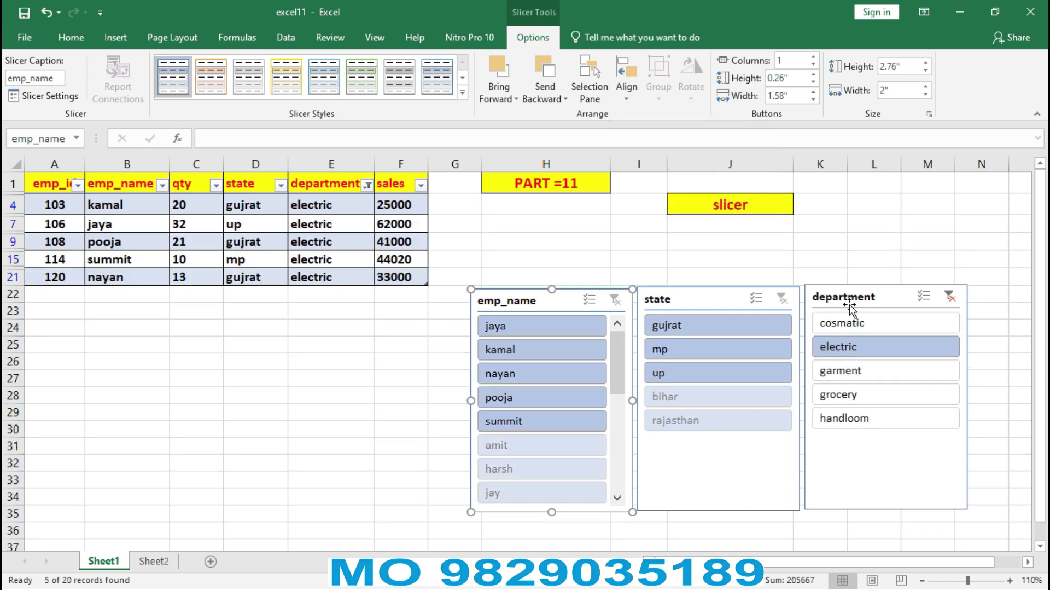
{"action": "left_click", "coordinate": [949, 297]}
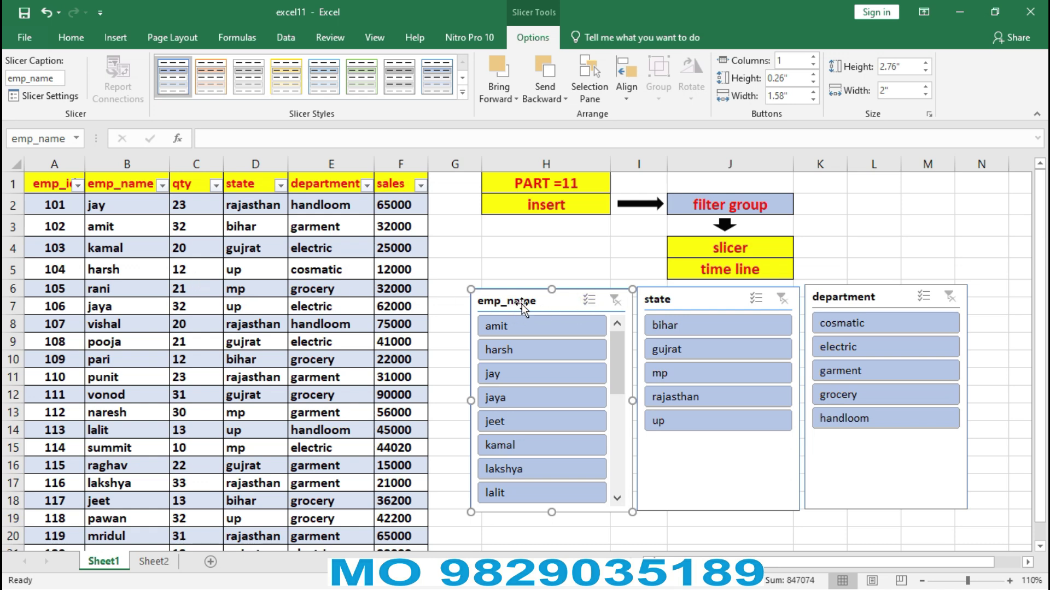
- Delete the emp_name slicer from the sheet
{"action": "left_click_drag", "start_coordinate": [547, 293], "coordinate": [550, 308]}
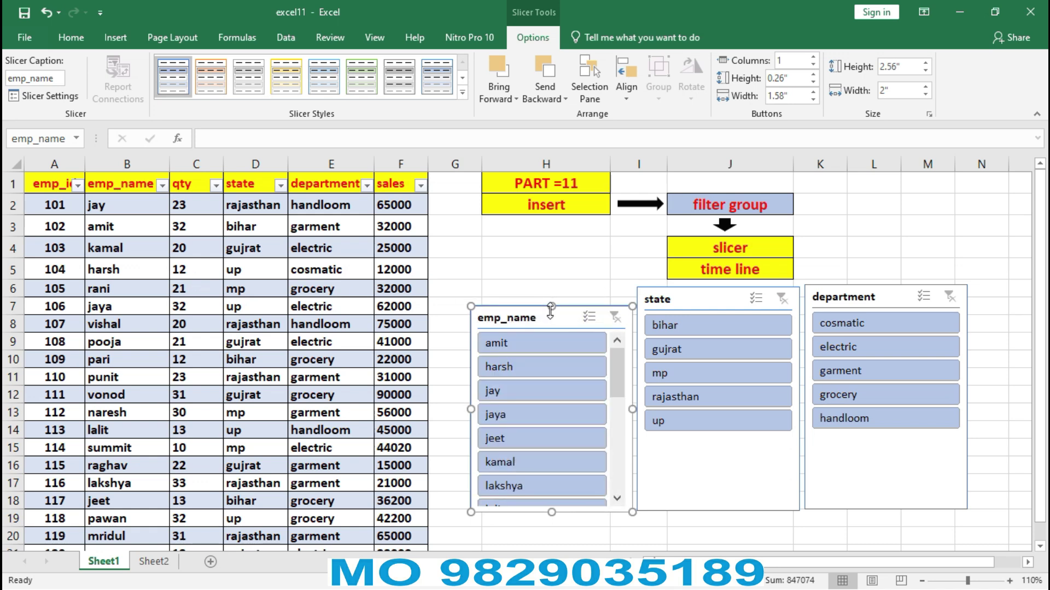
{"action": "key", "text": "Delete"}
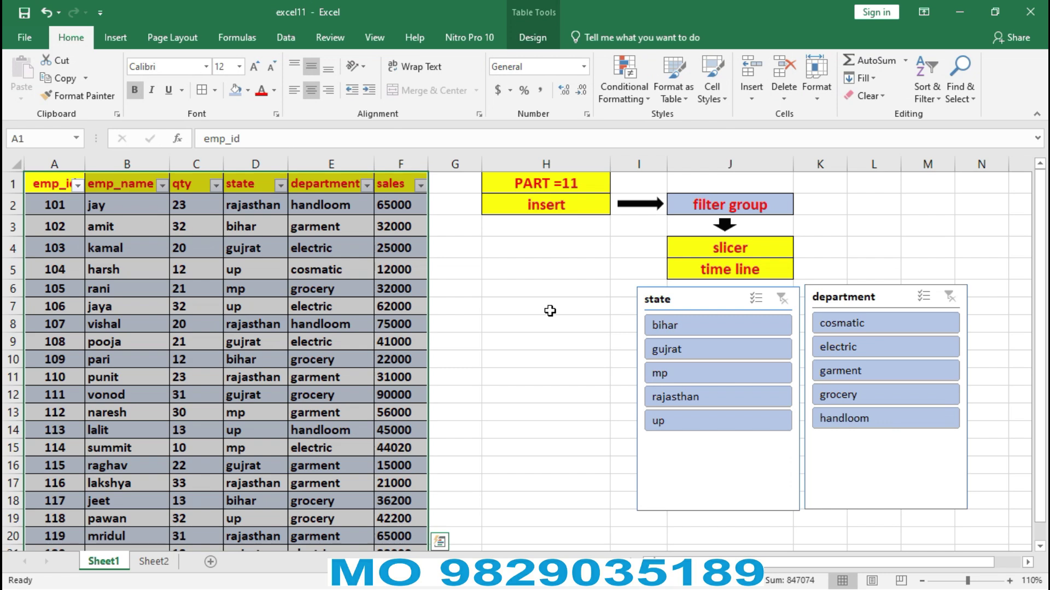
- Delete the state and department slicers from the sheet
{"action": "left_click_drag", "start_coordinate": [731, 296], "coordinate": [579, 325]}
{"action": "left_click_drag", "start_coordinate": [874, 290], "coordinate": [741, 337]}
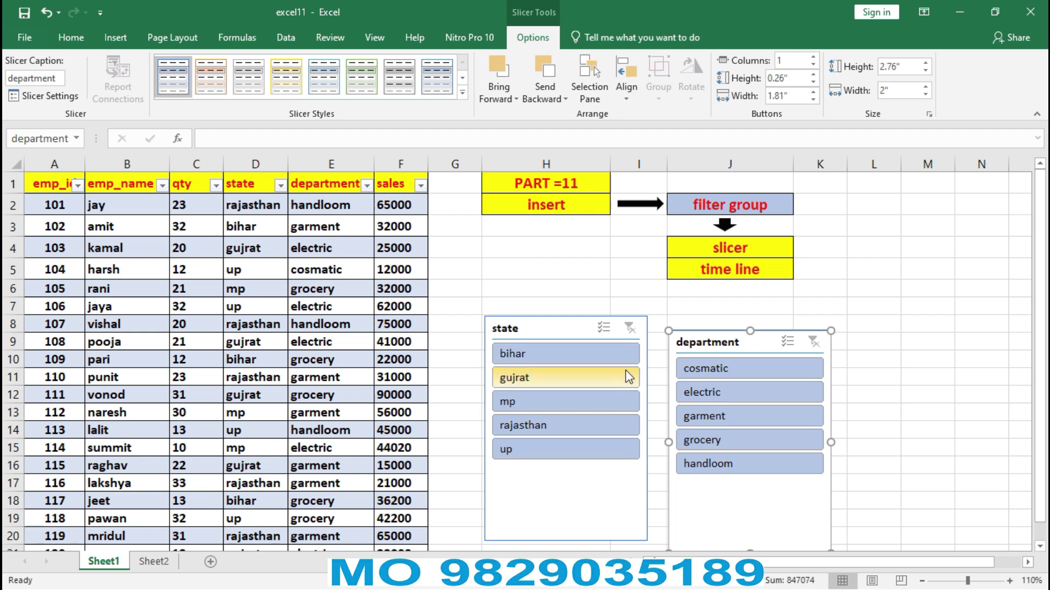
{"action": "left_click", "coordinate": [560, 328]}
{"action": "key", "text": "Delete"}
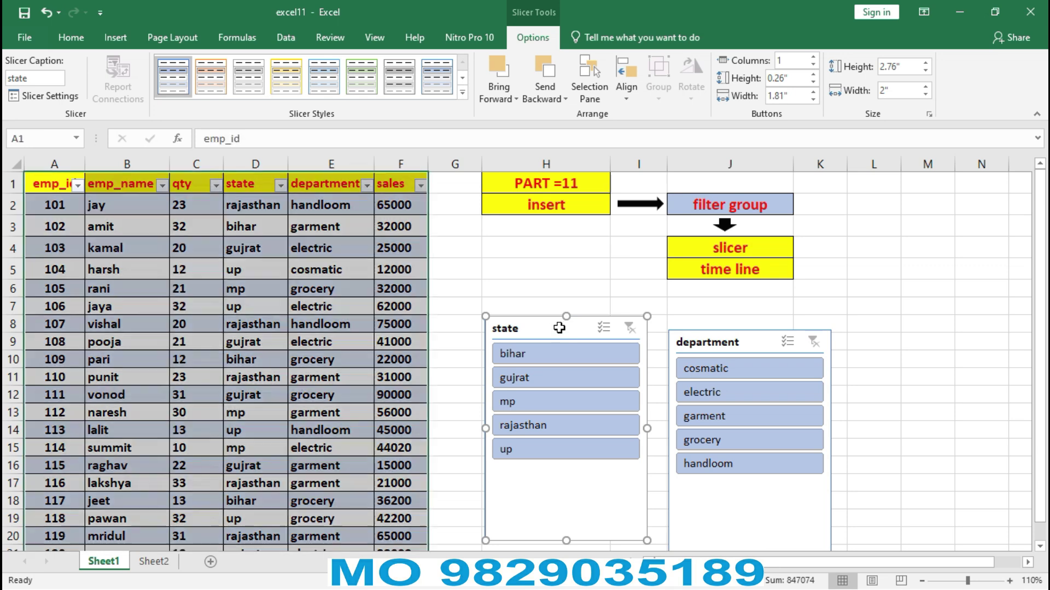
{"action": "left_click", "coordinate": [716, 344]}
{"action": "key", "text": "Delete"}
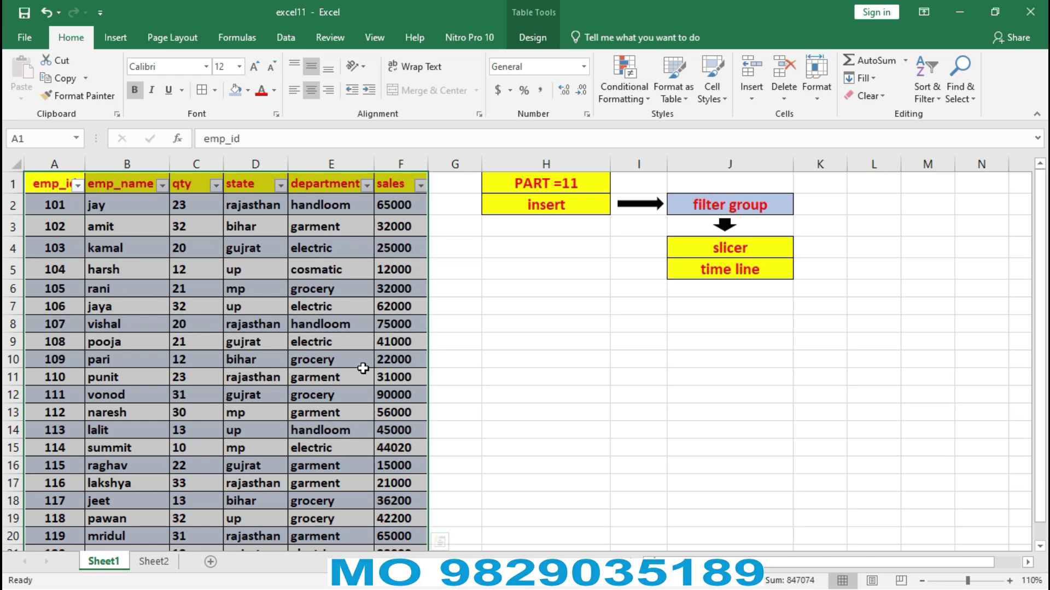
- Enter the heading "time line" in cell H1 of Sheet2
{"action": "left_click", "coordinate": [159, 562]}
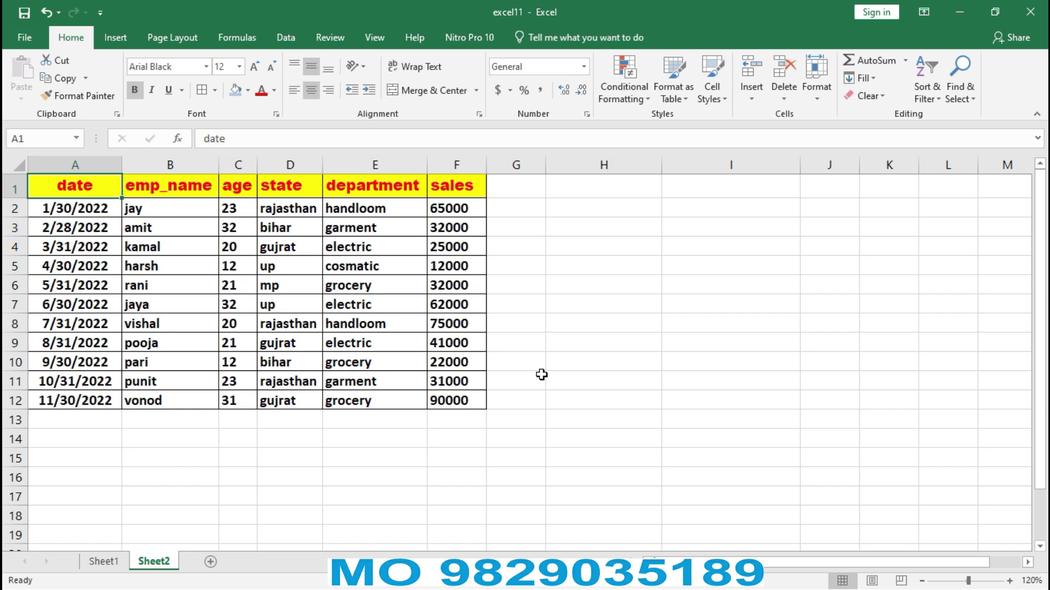
{"action": "left_click", "coordinate": [574, 360]}
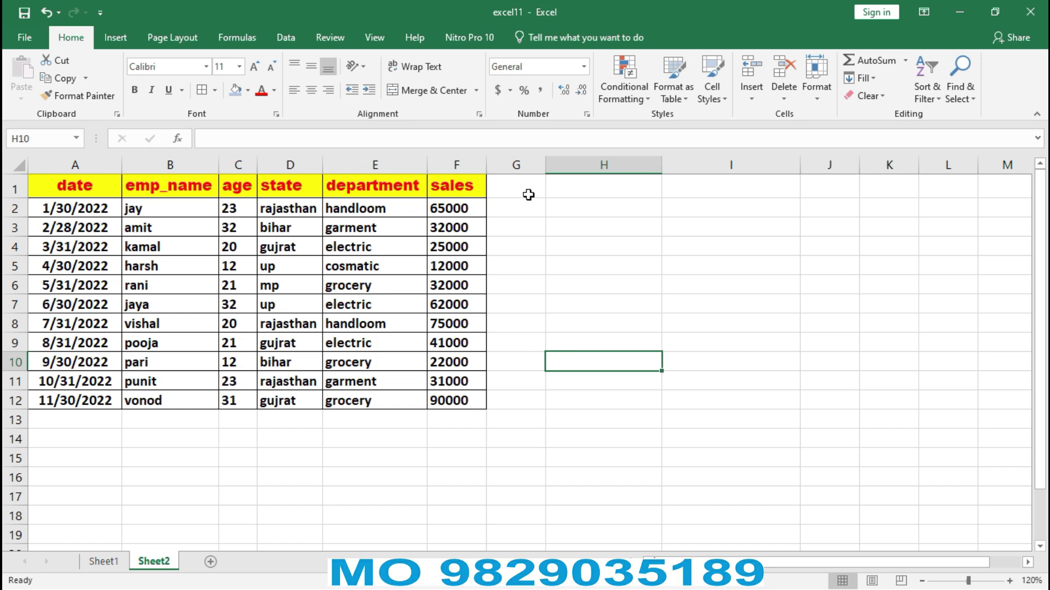
{"action": "left_click", "coordinate": [572, 187]}
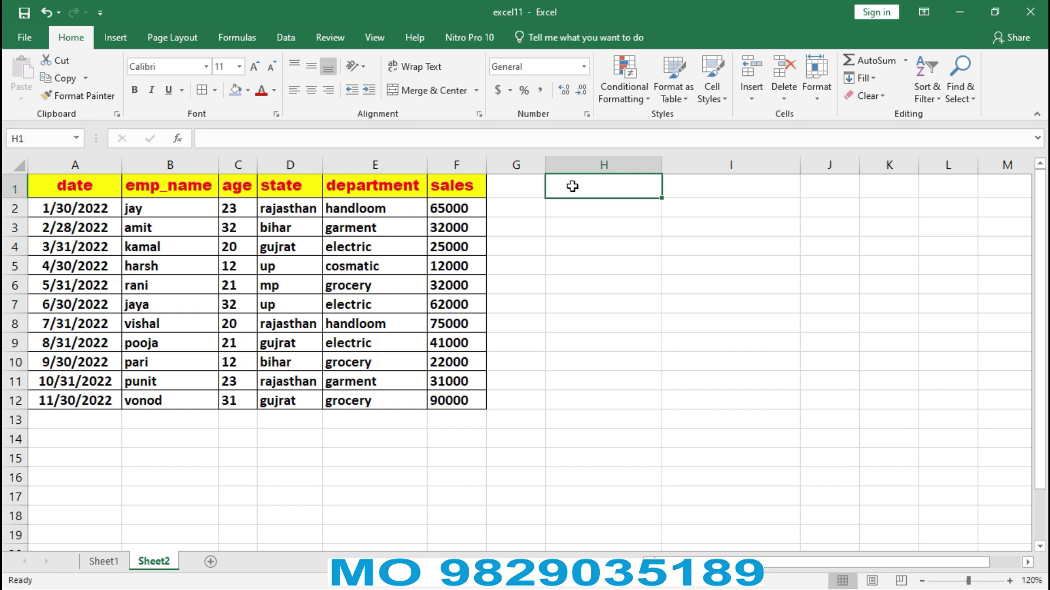
{"action": "type", "text": "time li"}
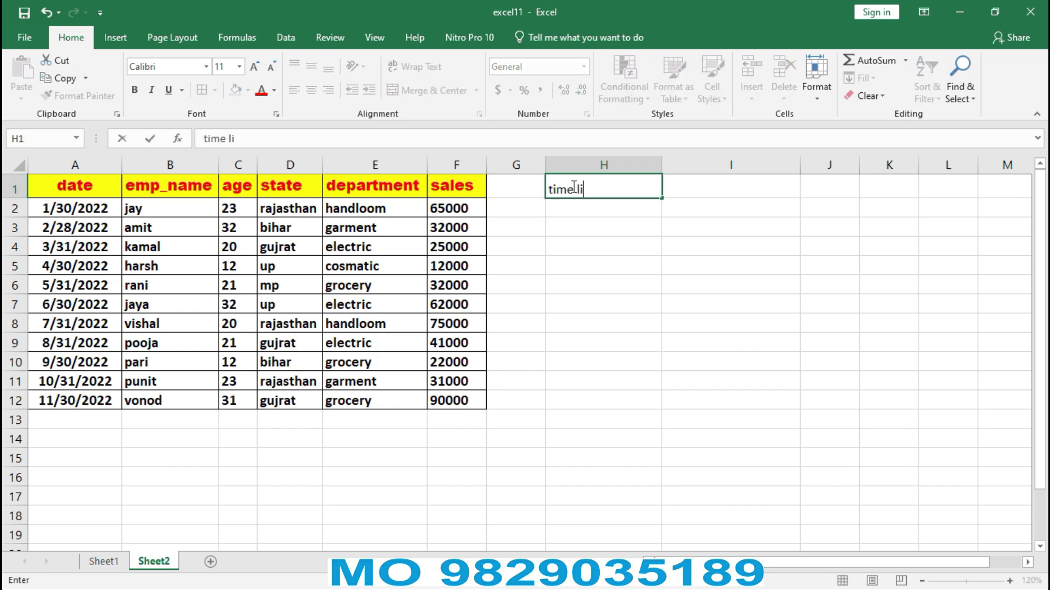
{"action": "type", "text": "ne"}
{"action": "left_click", "coordinate": [629, 240]}
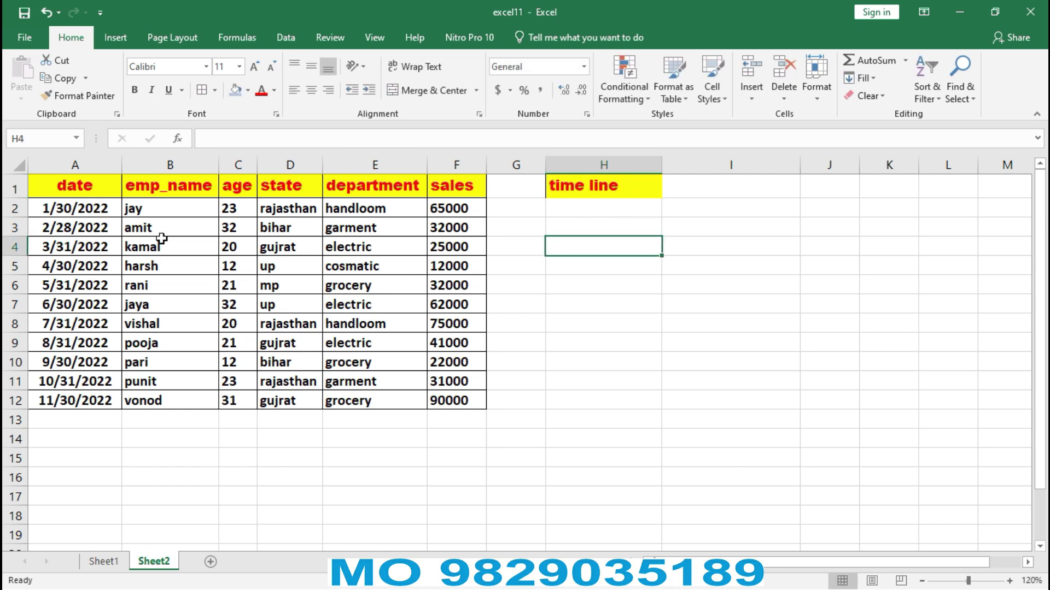
- Create a PivotTable from the Sheet2 range A1:F12 on a new worksheet
{"action": "left_click_drag", "start_coordinate": [71, 188], "coordinate": [450, 398]}
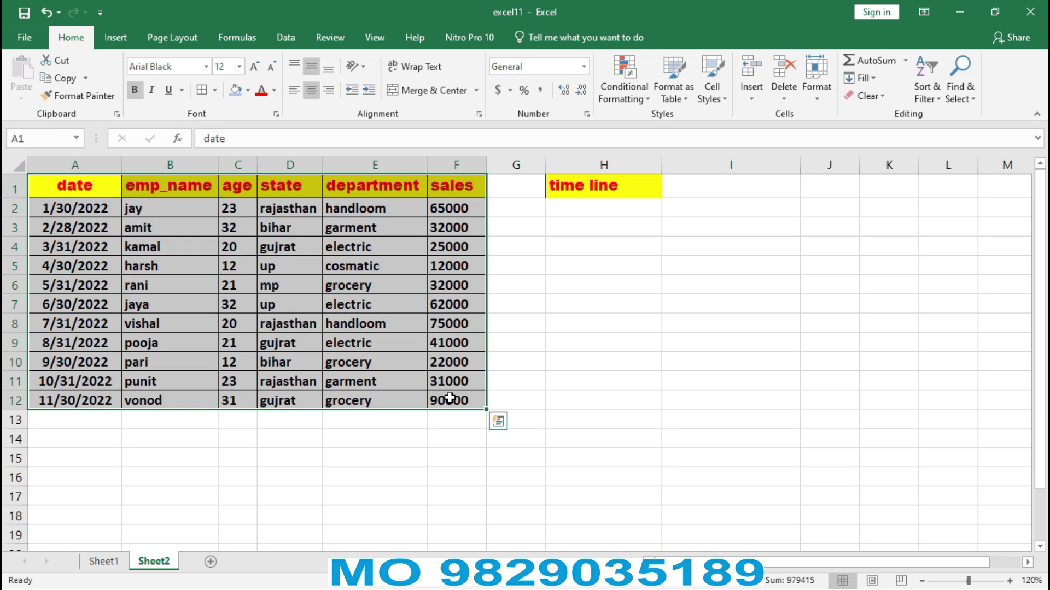
{"action": "left_click", "coordinate": [121, 40]}
{"action": "left_click", "coordinate": [25, 70]}
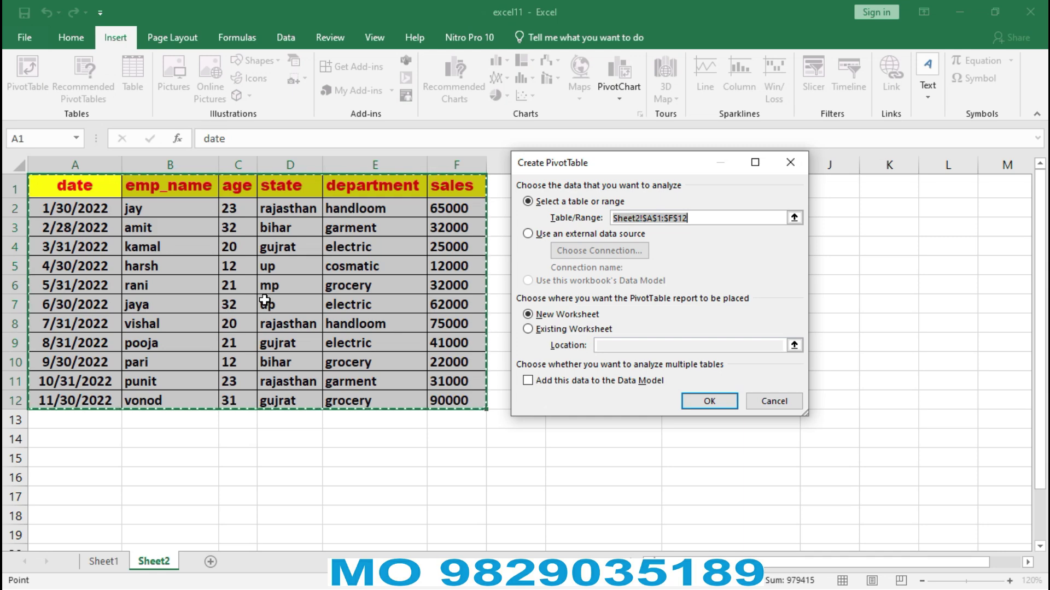
{"action": "left_click", "coordinate": [707, 402]}
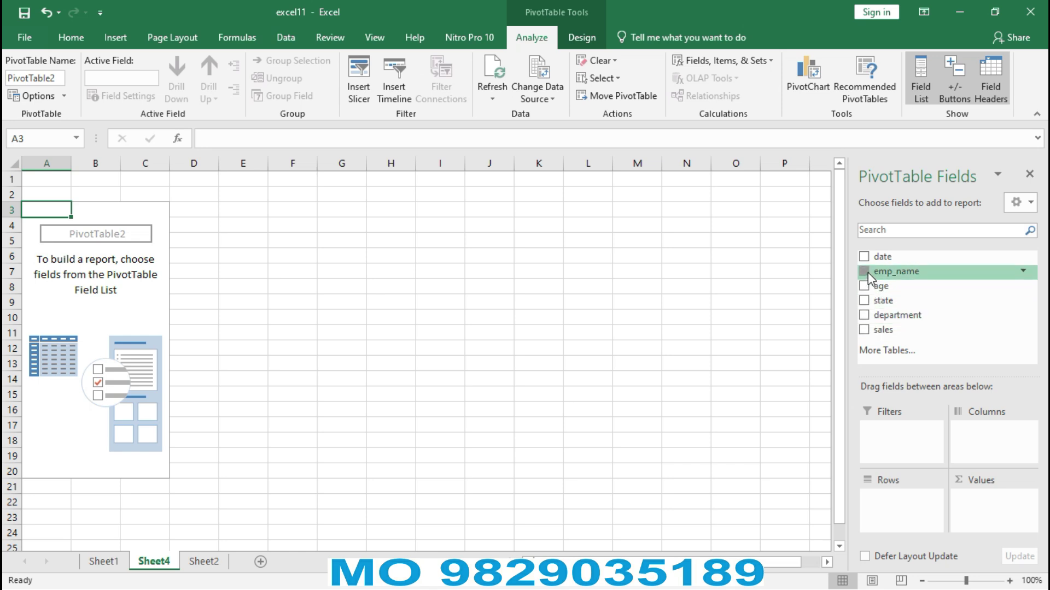
- Lay out the PivotTable with emp_name as rows, department as columns and the sum of sales as values
{"action": "left_click_drag", "start_coordinate": [867, 272], "coordinate": [911, 513]}
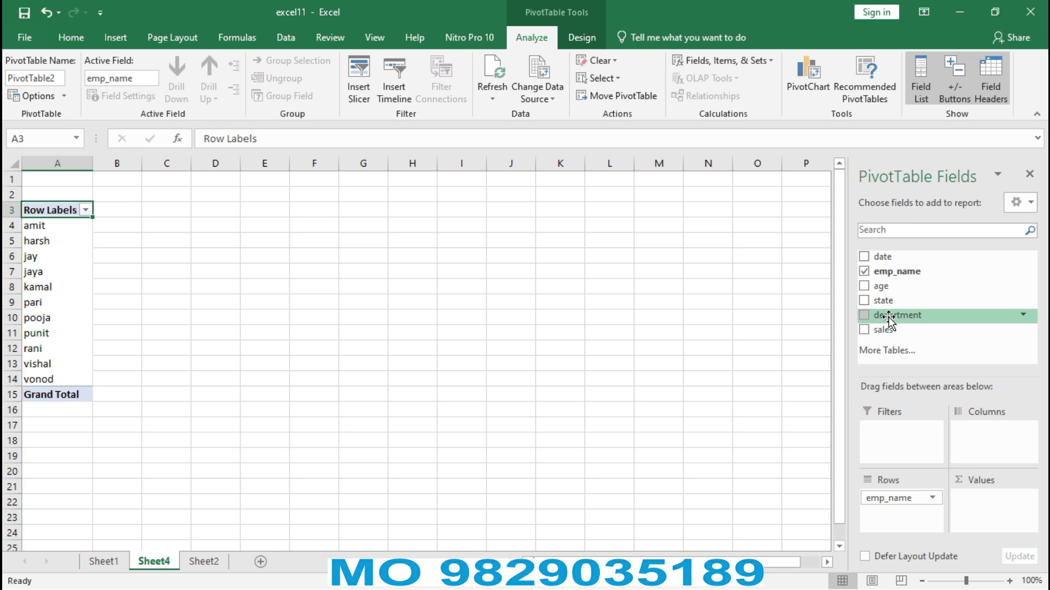
{"action": "left_click_drag", "start_coordinate": [888, 317], "coordinate": [994, 440]}
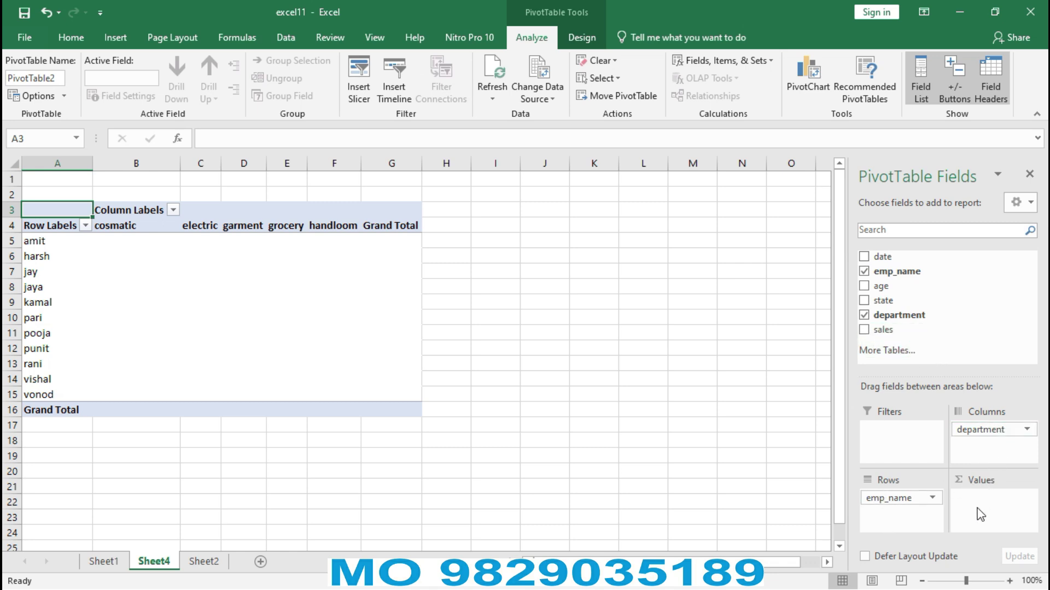
{"action": "left_click_drag", "start_coordinate": [873, 333], "coordinate": [981, 501]}
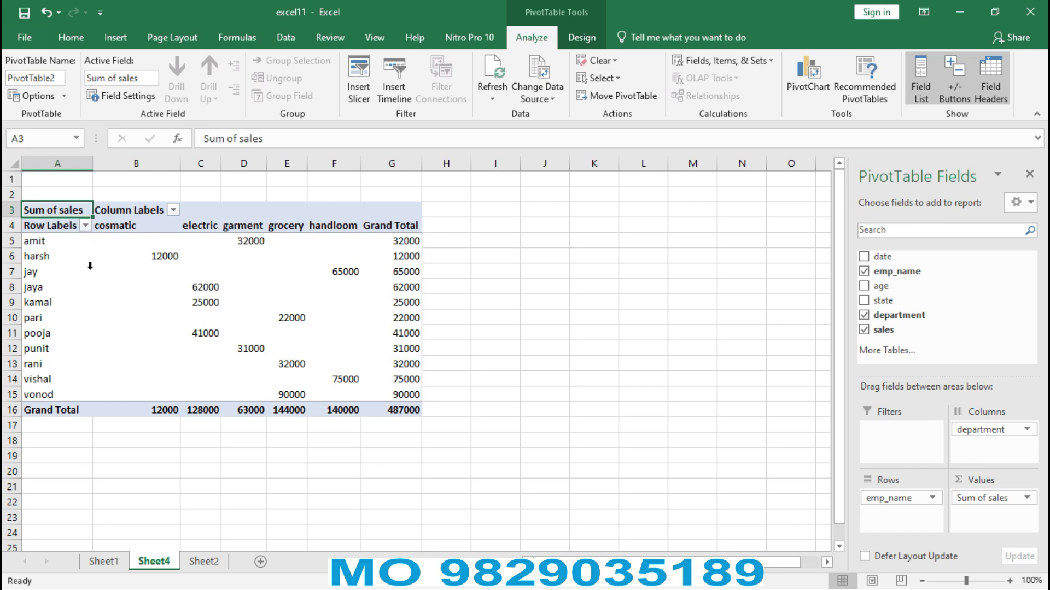
- Try state in place of department as the PivotTable columns, add department beneath it, and remove state again
{"action": "mouse_move", "coordinate": [359, 274]}
{"action": "left_click", "coordinate": [864, 316]}
{"action": "left_click_drag", "start_coordinate": [883, 300], "coordinate": [993, 429]}
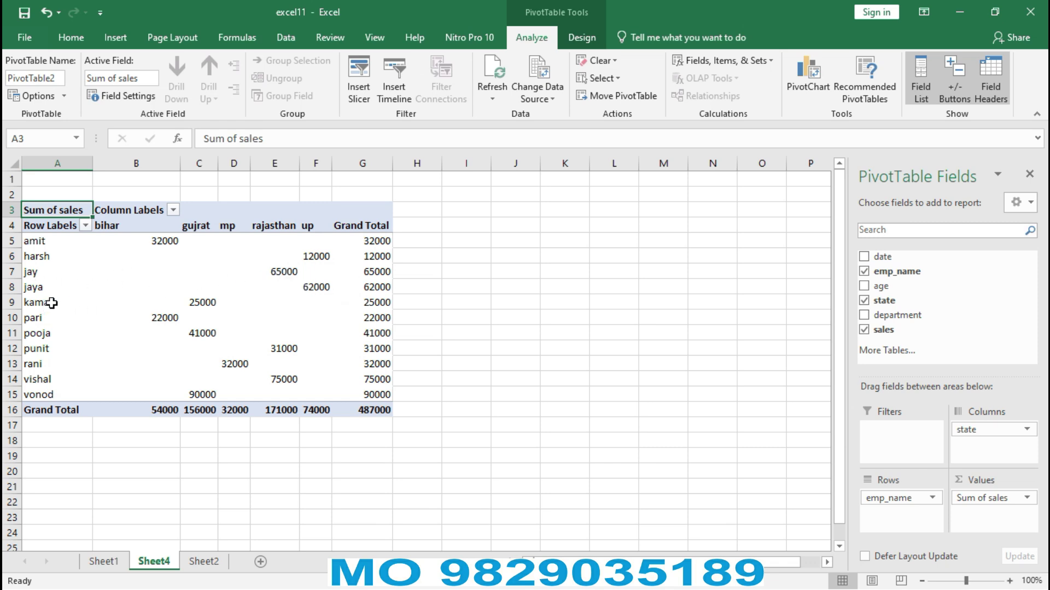
{"action": "left_click", "coordinate": [317, 293]}
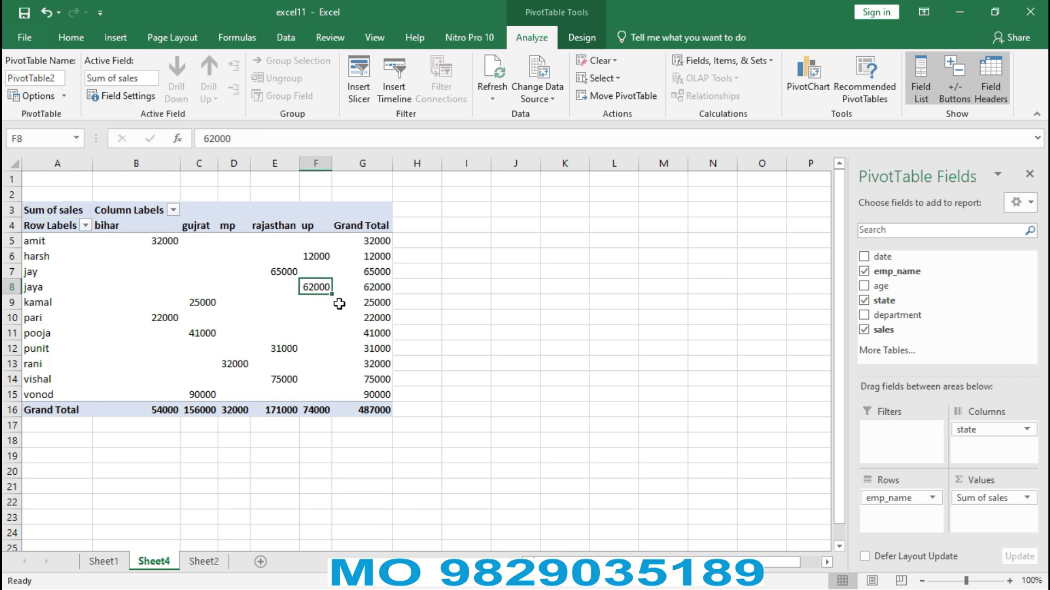
{"action": "left_click_drag", "start_coordinate": [905, 315], "coordinate": [978, 448]}
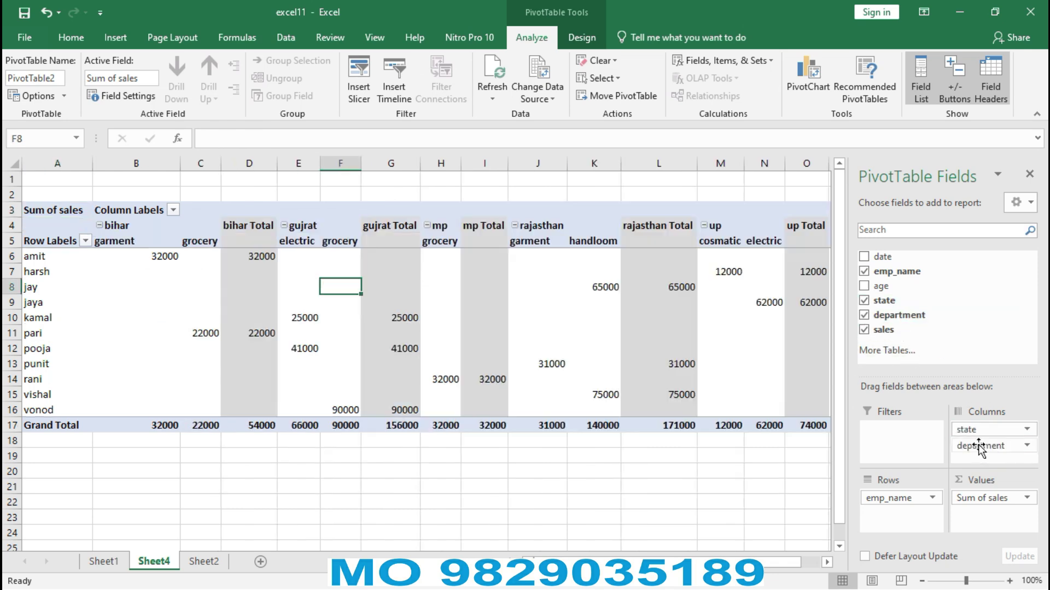
{"action": "left_click", "coordinate": [864, 300]}
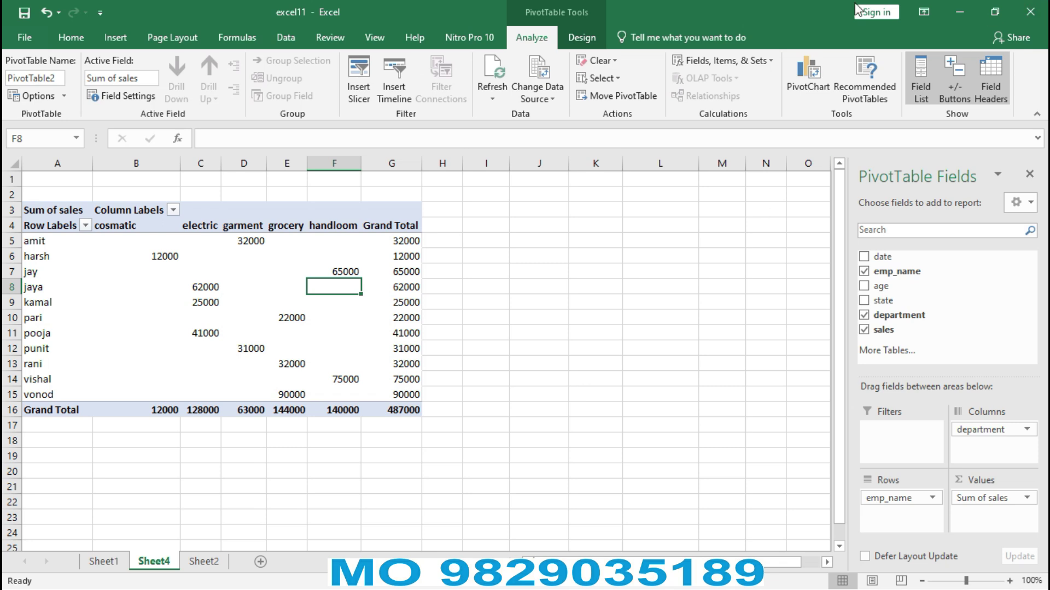
- Insert a timeline for the date field and place it beside the PivotTable, clear of its data
{"action": "left_click", "coordinate": [113, 44]}
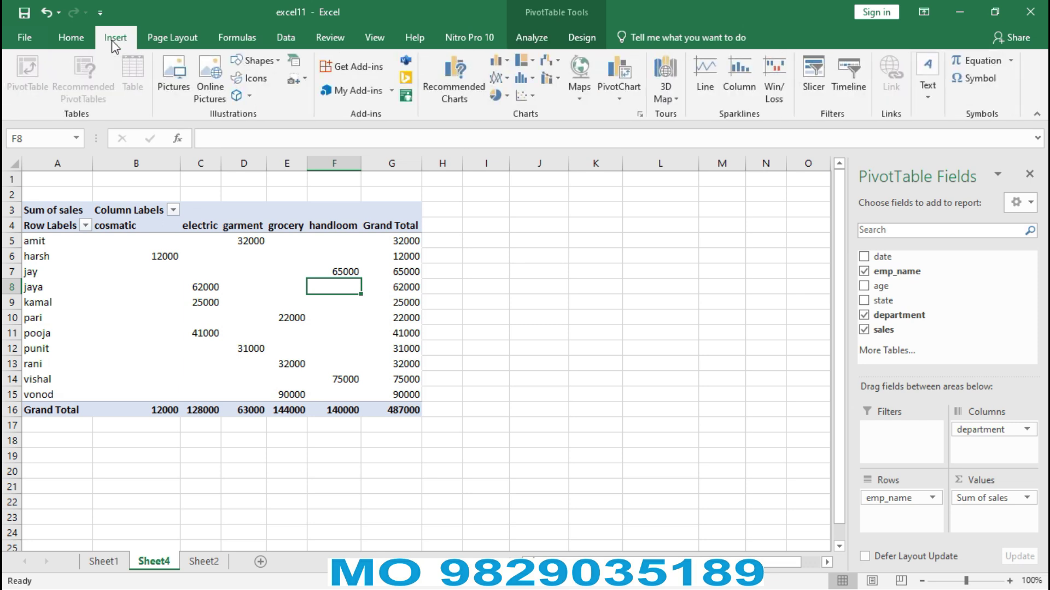
{"action": "left_click", "coordinate": [850, 71]}
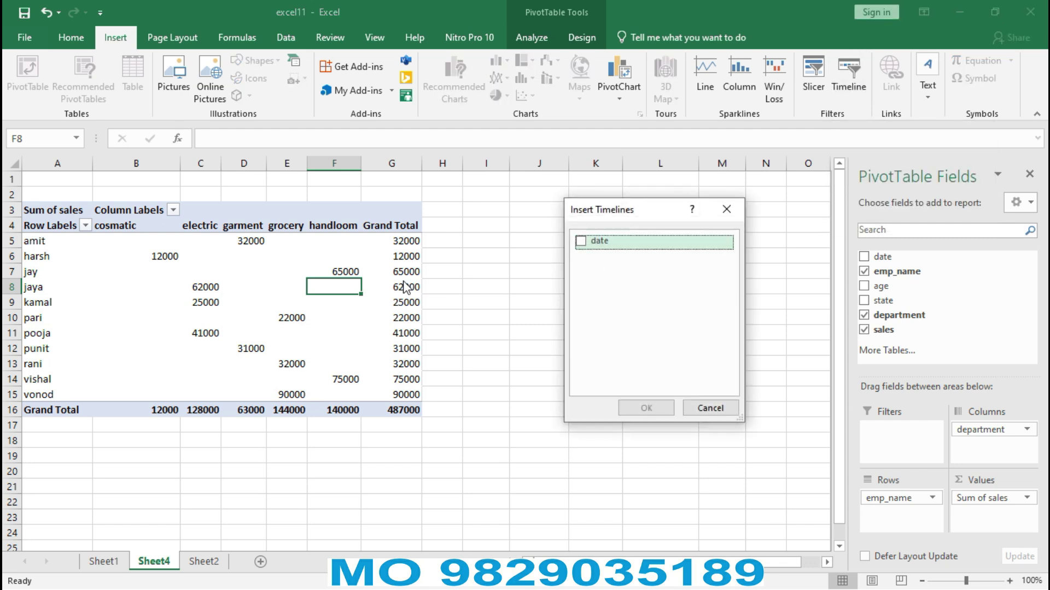
{"action": "left_click", "coordinate": [582, 241]}
{"action": "left_click", "coordinate": [582, 241]}
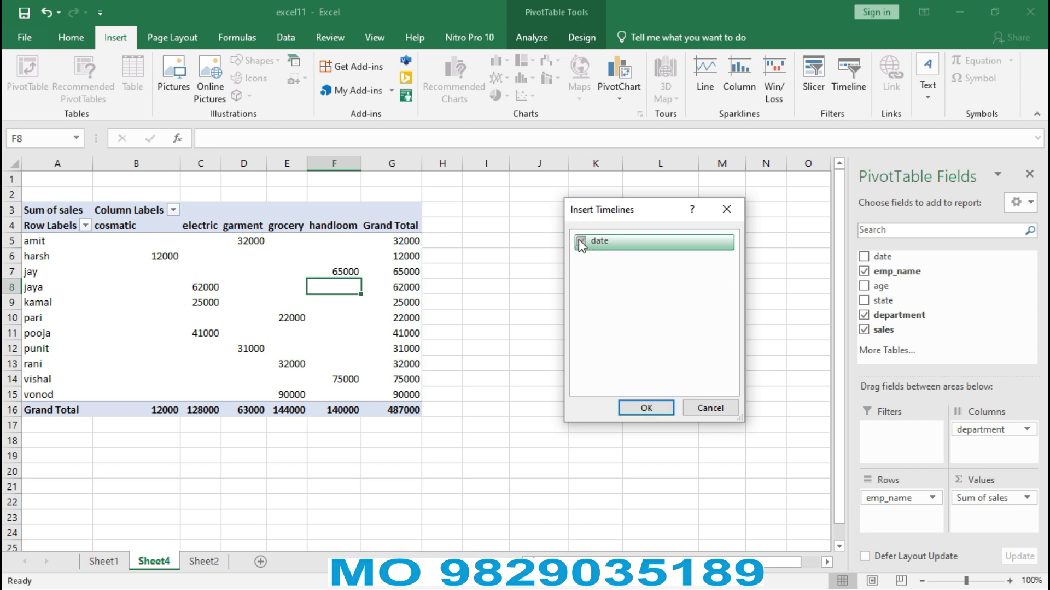
{"action": "left_click", "coordinate": [645, 409]}
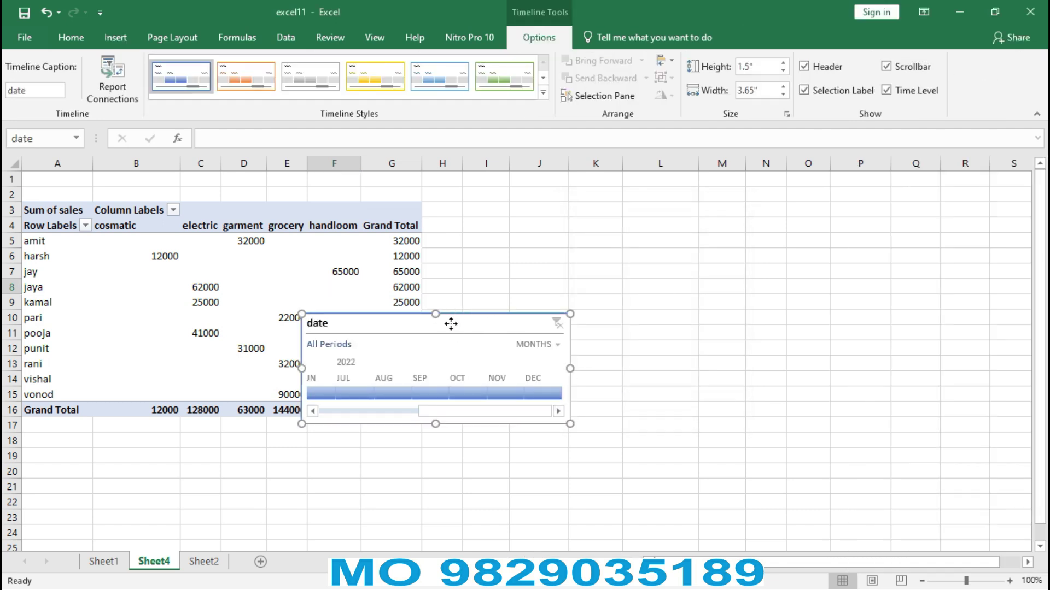
{"action": "left_click_drag", "start_coordinate": [452, 323], "coordinate": [583, 221]}
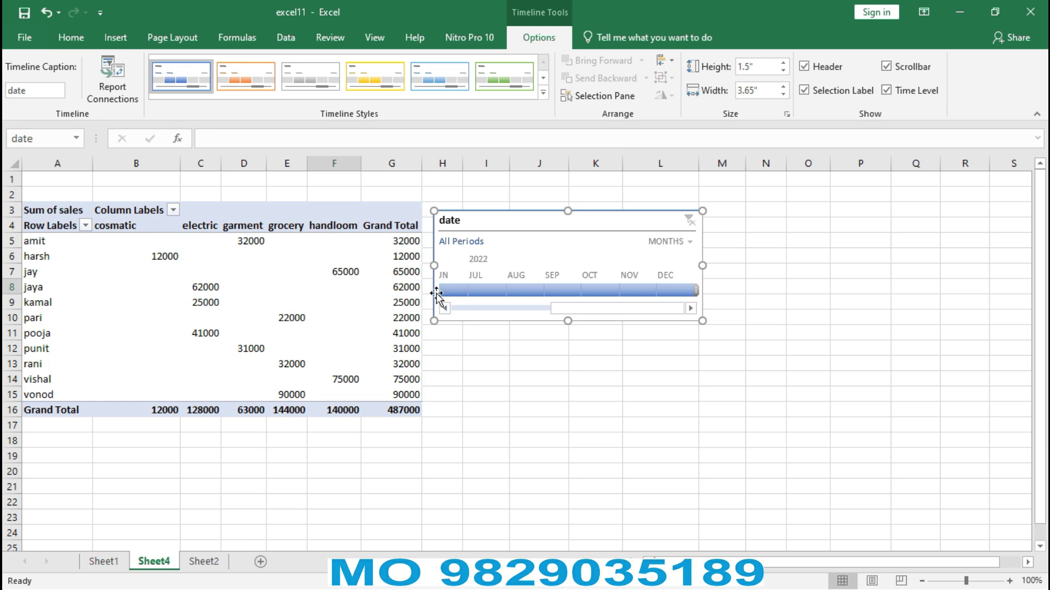
- Look through the months of 2022 on the date timeline, from January to December and back
{"action": "left_click_drag", "start_coordinate": [555, 309], "coordinate": [479, 313]}
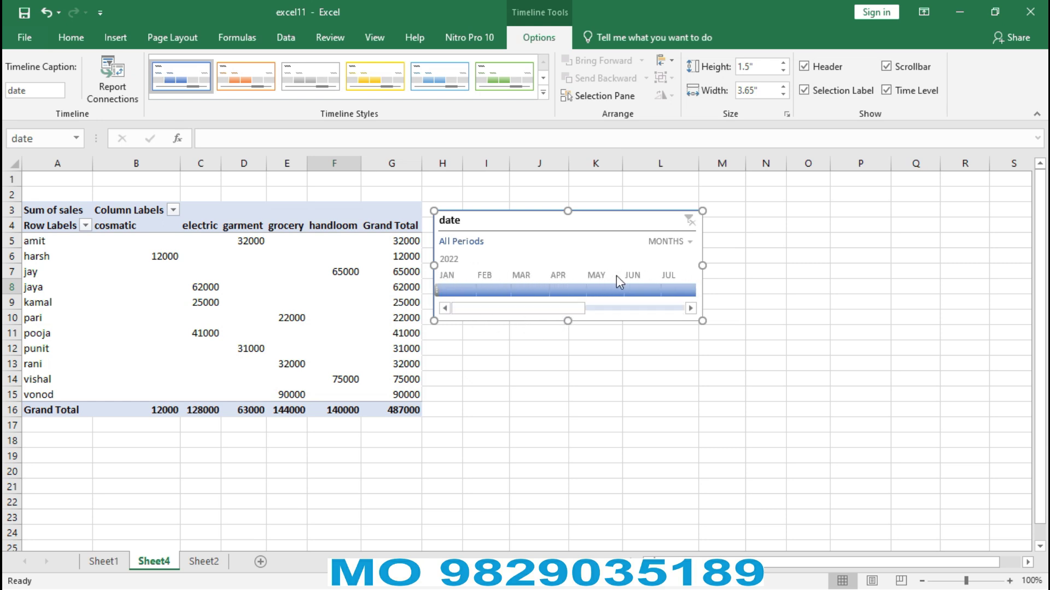
{"action": "left_click", "coordinate": [591, 309]}
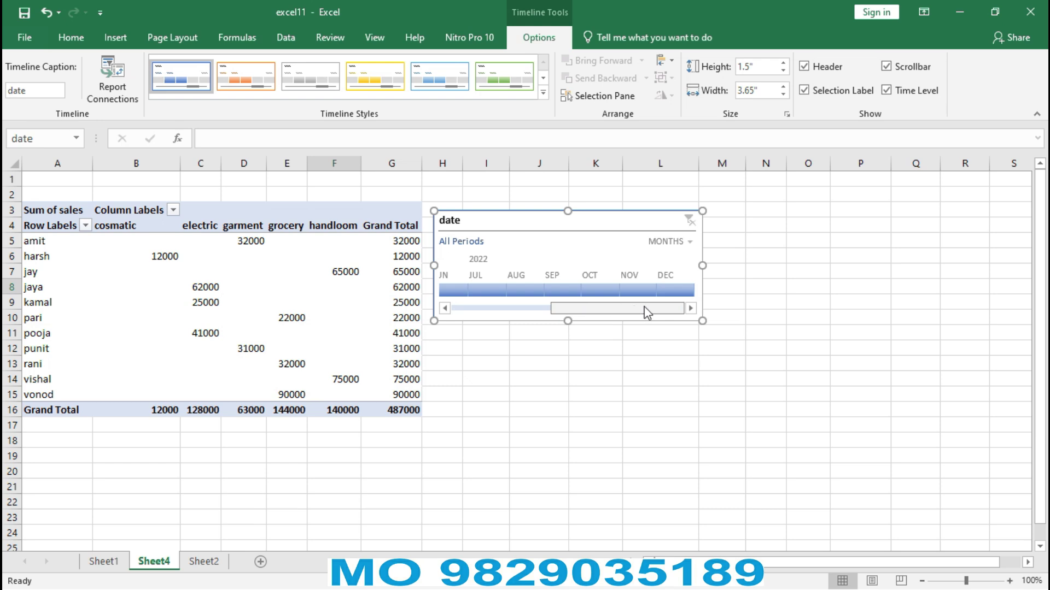
{"action": "left_click", "coordinate": [533, 309]}
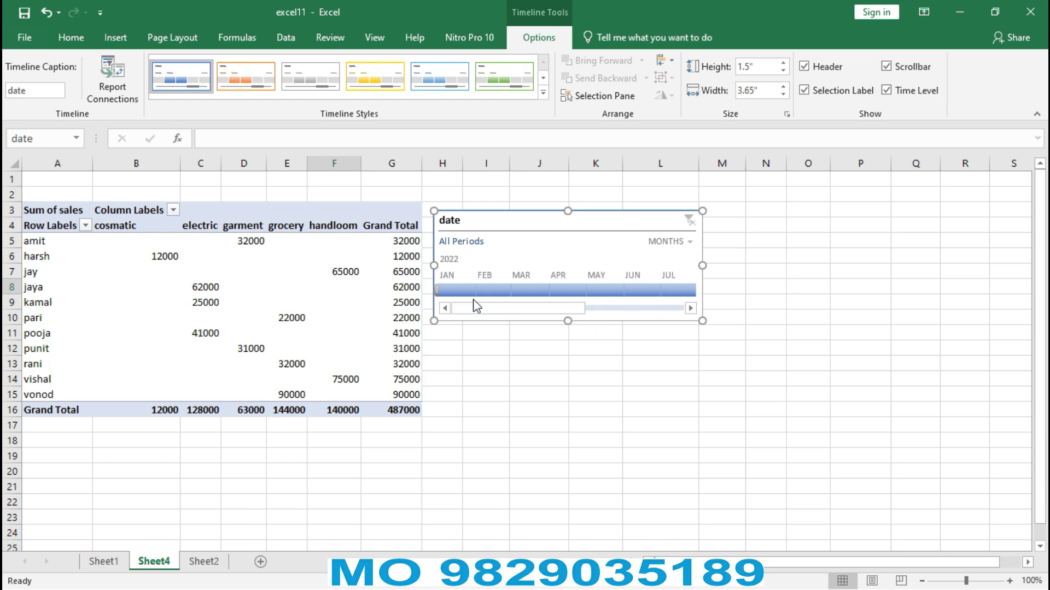
{"action": "left_click", "coordinate": [691, 308]}
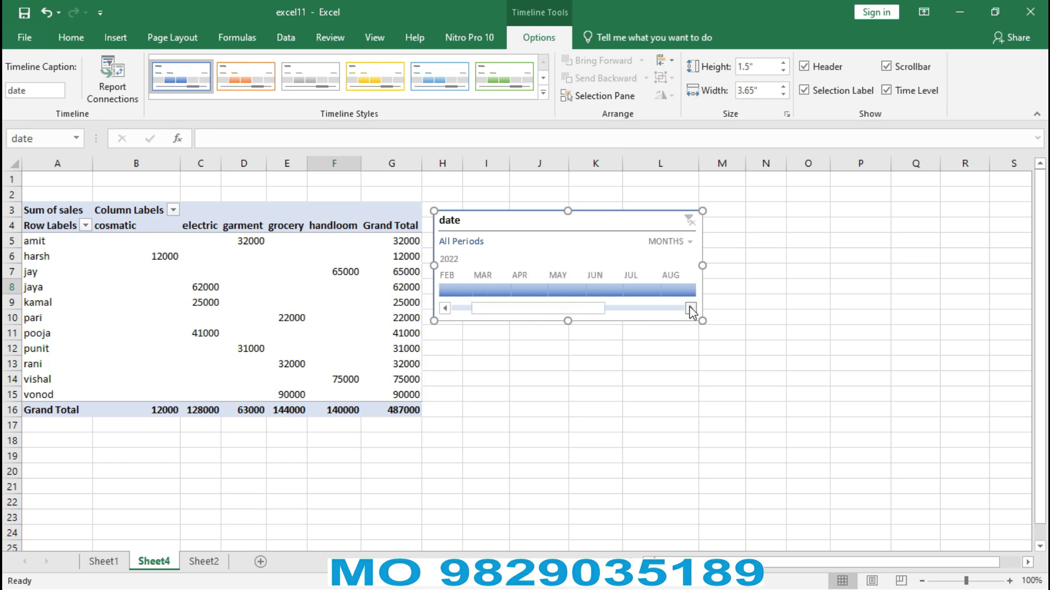
{"action": "left_click", "coordinate": [690, 309]}
{"action": "left_click", "coordinate": [690, 309]}
{"action": "left_click", "coordinate": [691, 308]}
{"action": "left_click", "coordinate": [691, 308]}
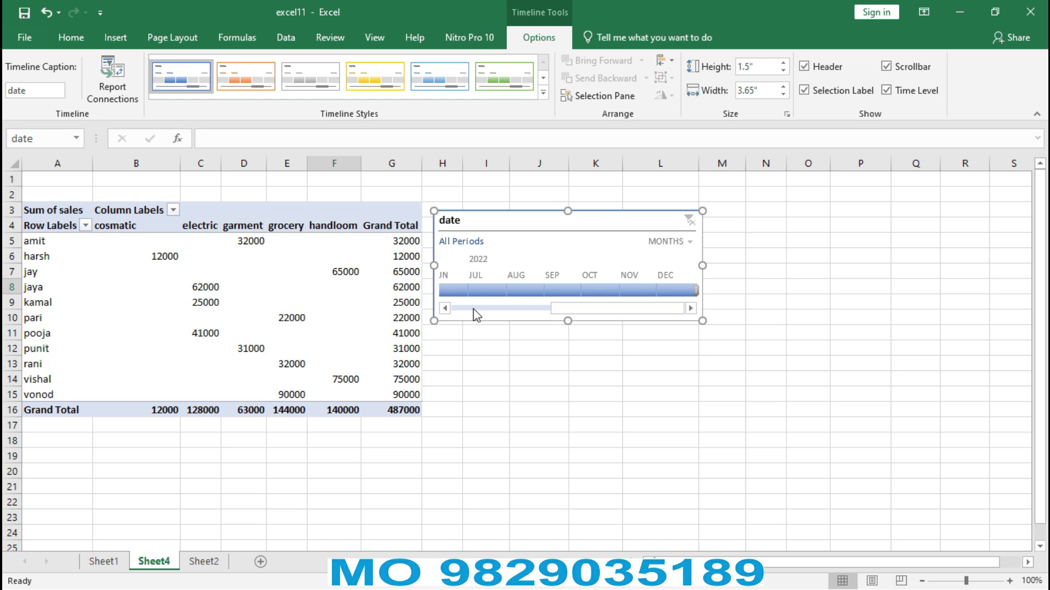
{"action": "left_click", "coordinate": [445, 308]}
{"action": "left_click", "coordinate": [445, 309]}
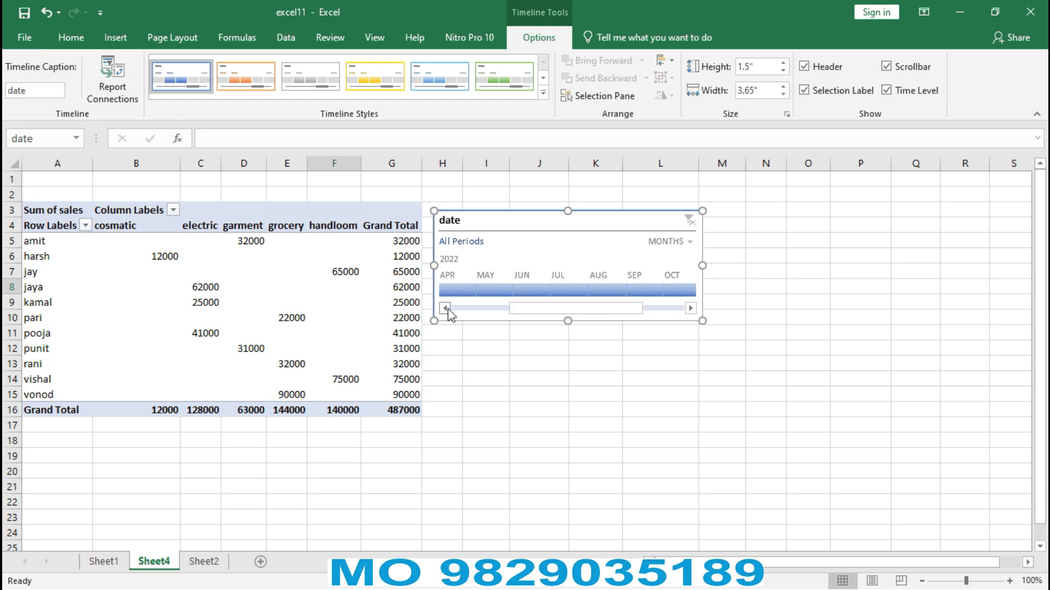
{"action": "left_click", "coordinate": [445, 308]}
{"action": "left_click", "coordinate": [445, 309]}
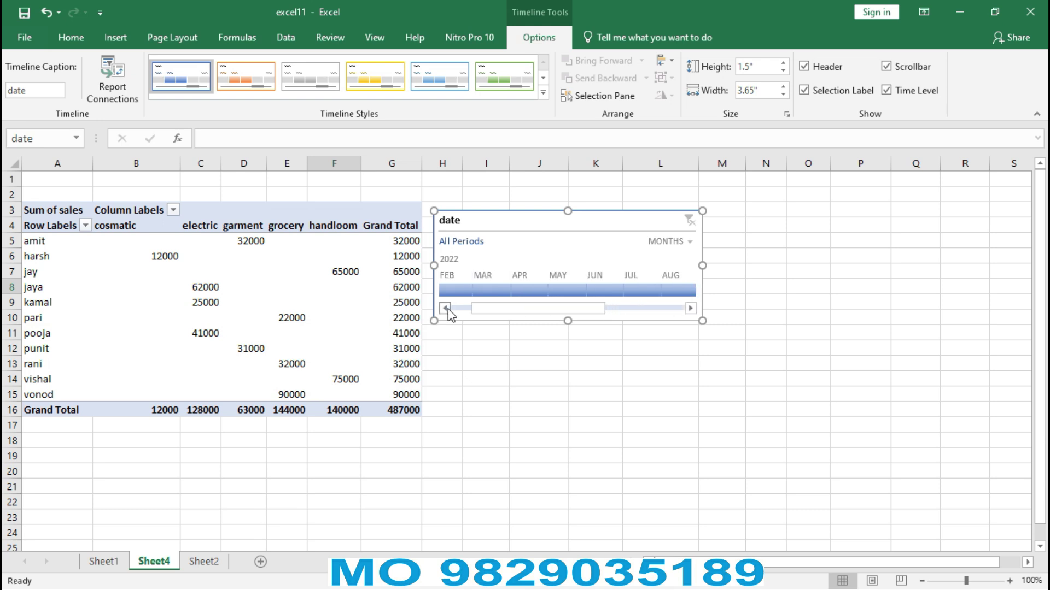
- Keep the timeline's time level at months and filter the PivotTable by February 2022 and by April 2022 in turn
{"action": "left_click", "coordinate": [691, 245]}
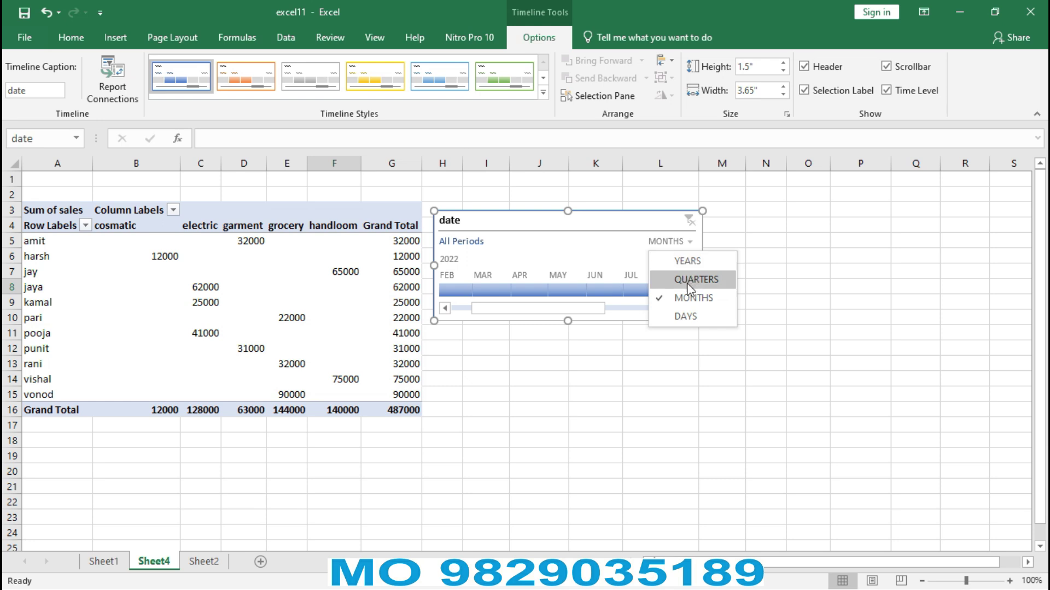
{"action": "left_click", "coordinate": [689, 298]}
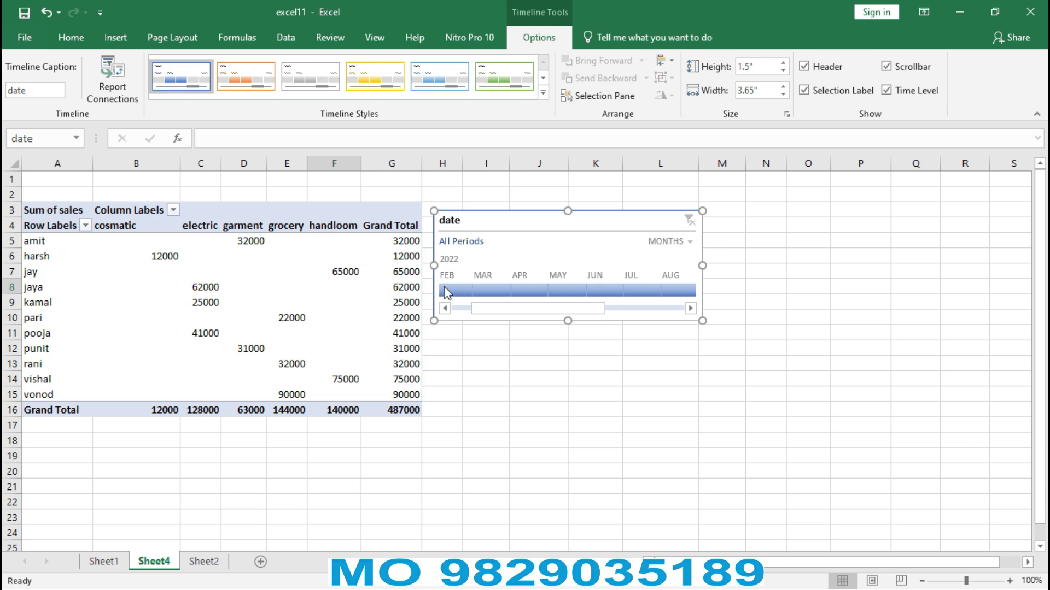
{"action": "left_click", "coordinate": [458, 291]}
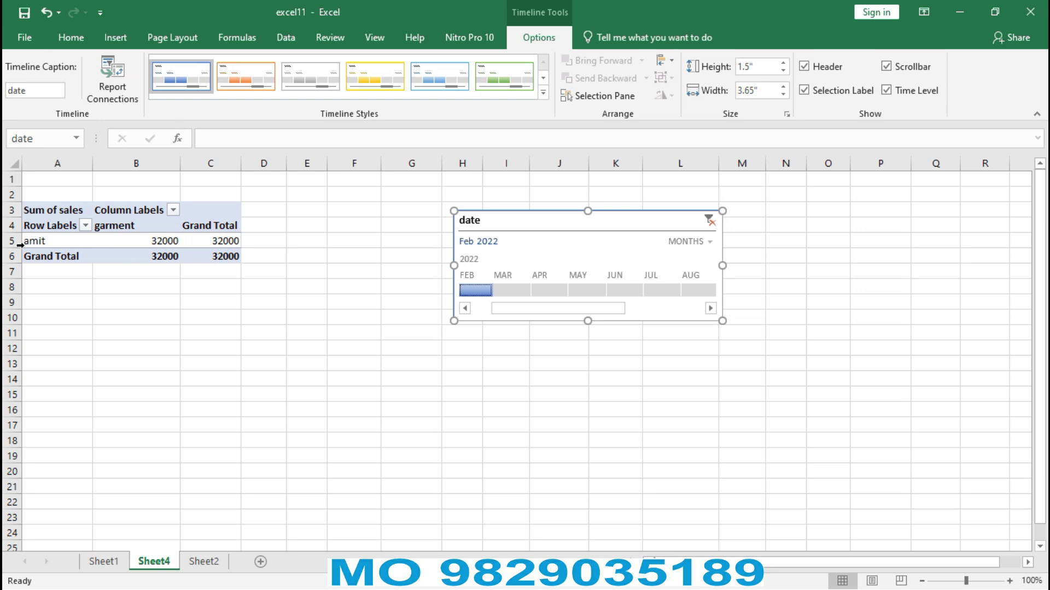
{"action": "mouse_move", "coordinate": [134, 238]}
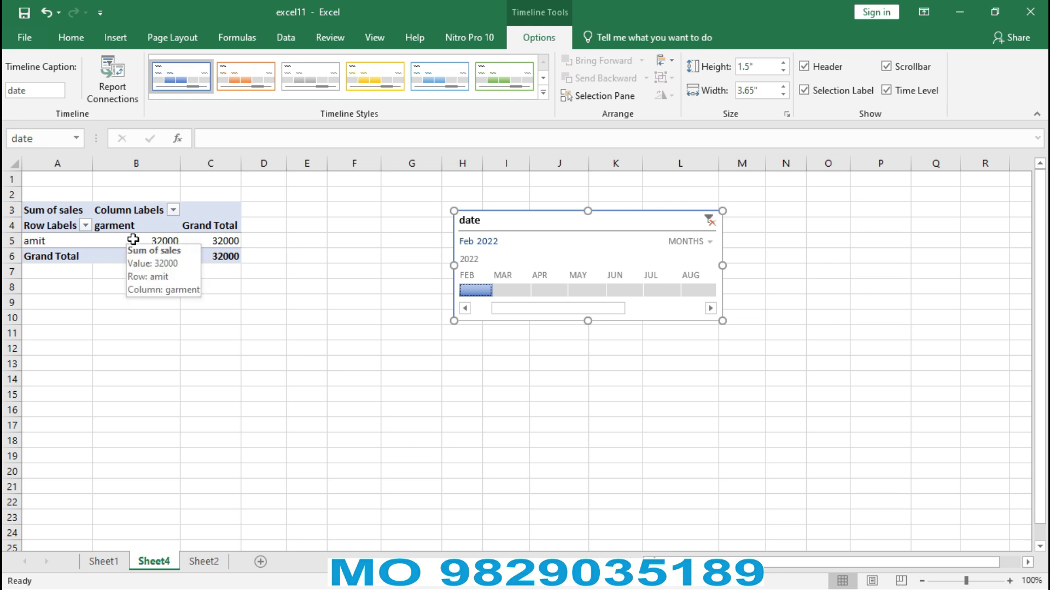
{"action": "left_click", "coordinate": [543, 289]}
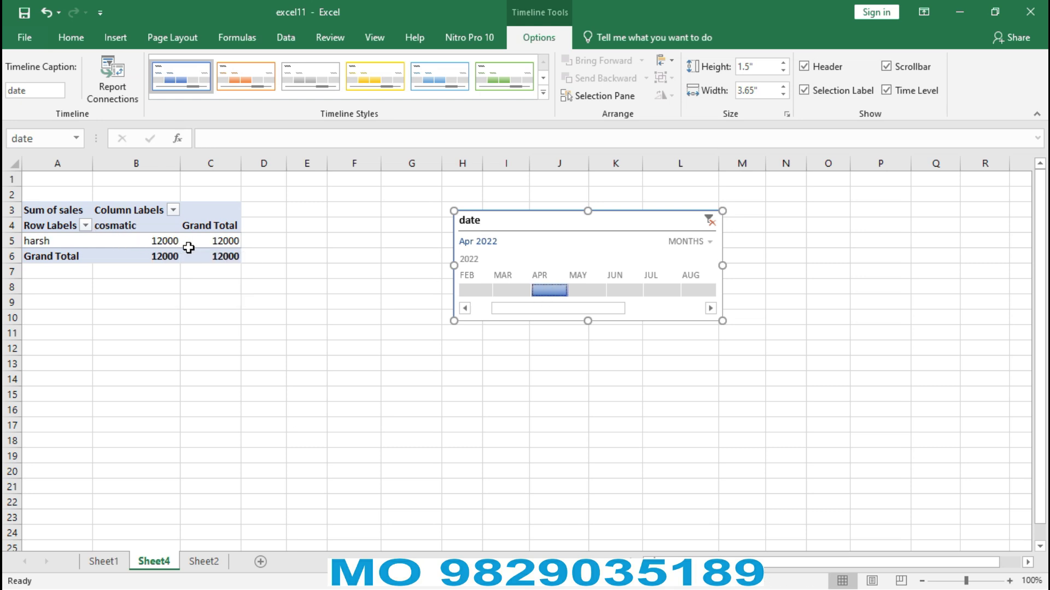
- Filter the PivotTable with the date timeline by May, July, November and December 2022 in turn
{"action": "left_click", "coordinate": [584, 290]}
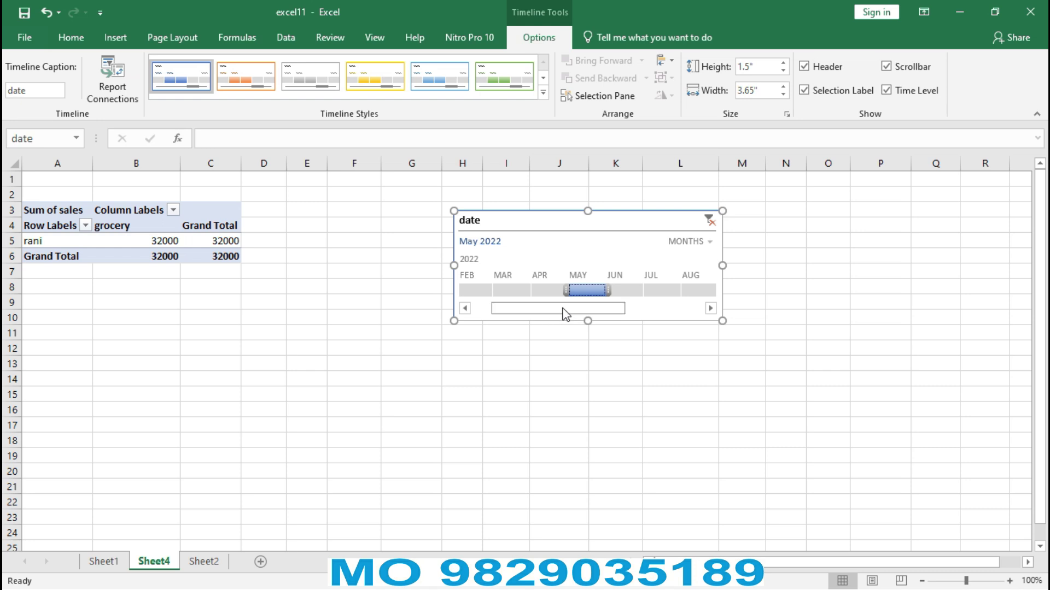
{"action": "left_click", "coordinate": [659, 289]}
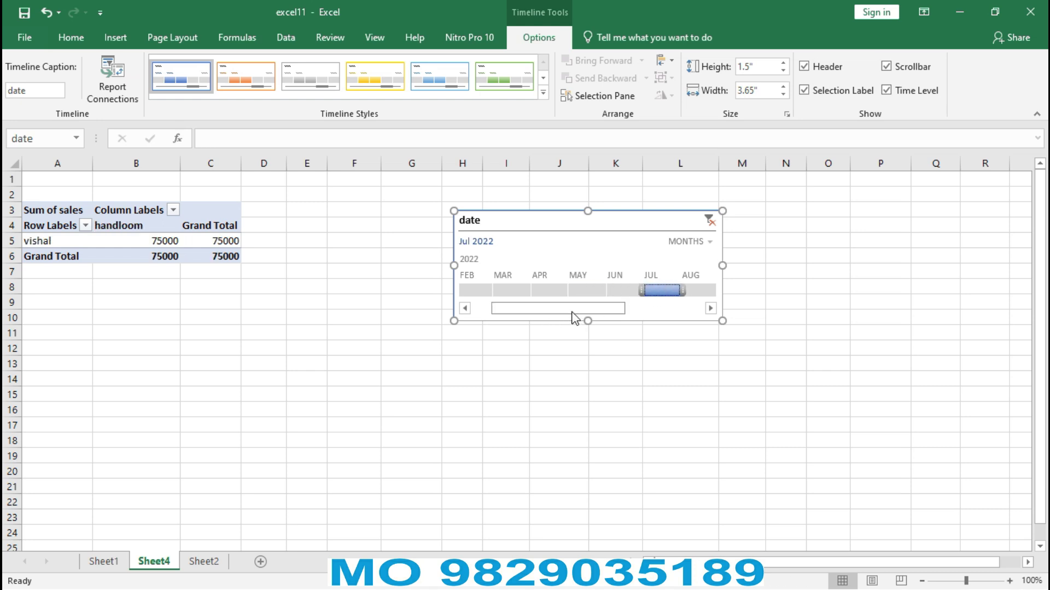
{"action": "left_click_drag", "start_coordinate": [576, 312], "coordinate": [649, 315]}
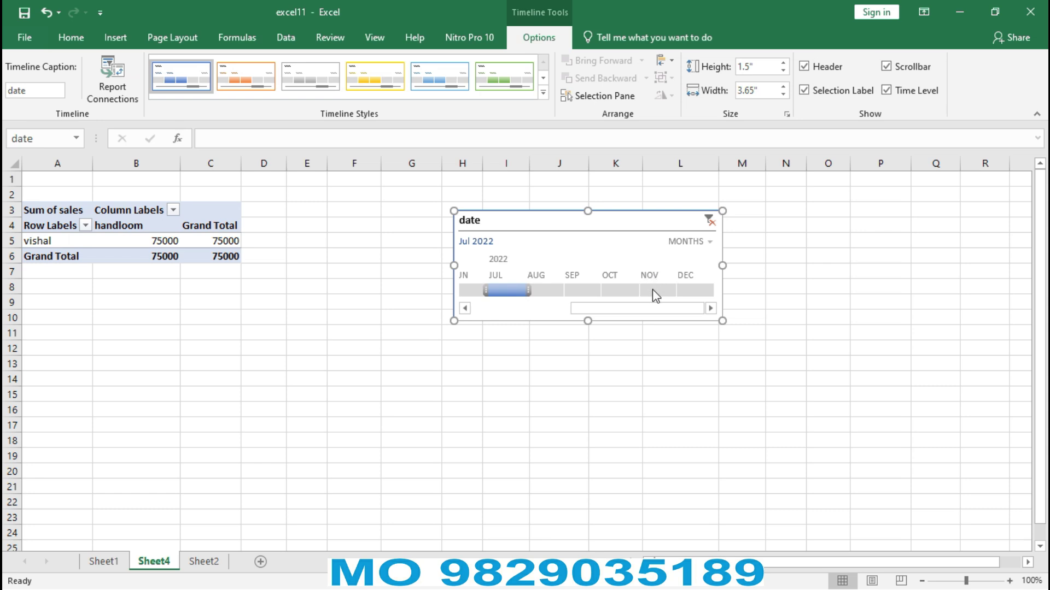
{"action": "left_click", "coordinate": [655, 290]}
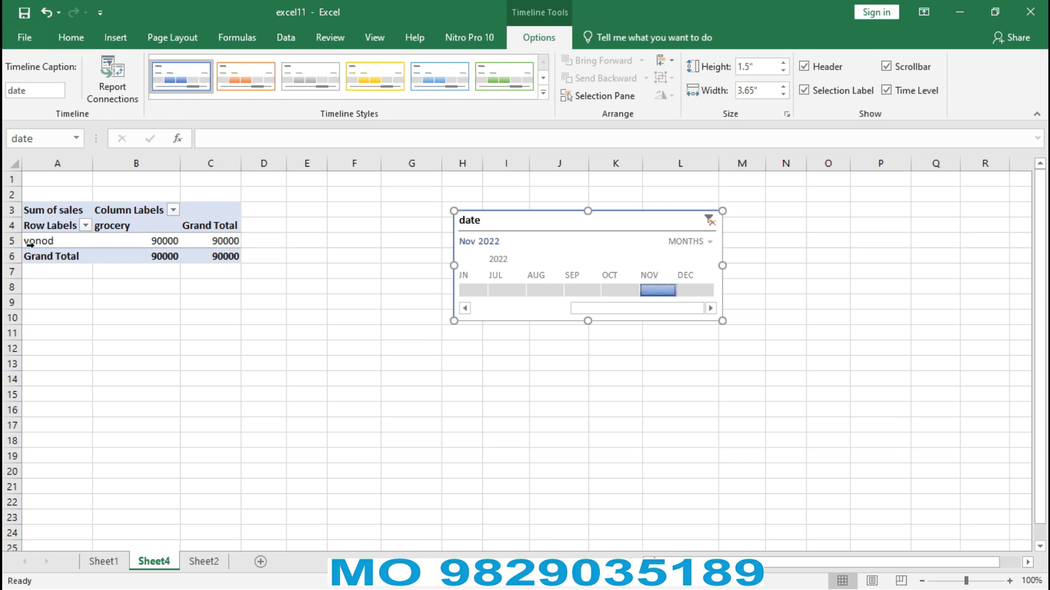
{"action": "left_click", "coordinate": [692, 290]}
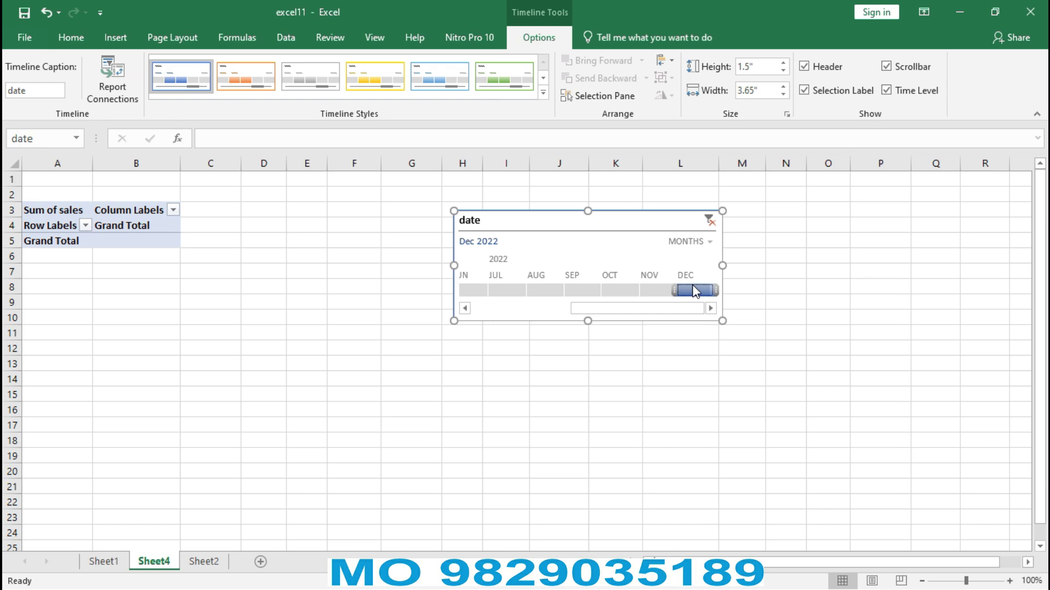
- Filter the PivotTable by March 2022 on the date timeline and clear the timeline filter to restore all periods
{"action": "left_click_drag", "start_coordinate": [605, 311], "coordinate": [467, 313]}
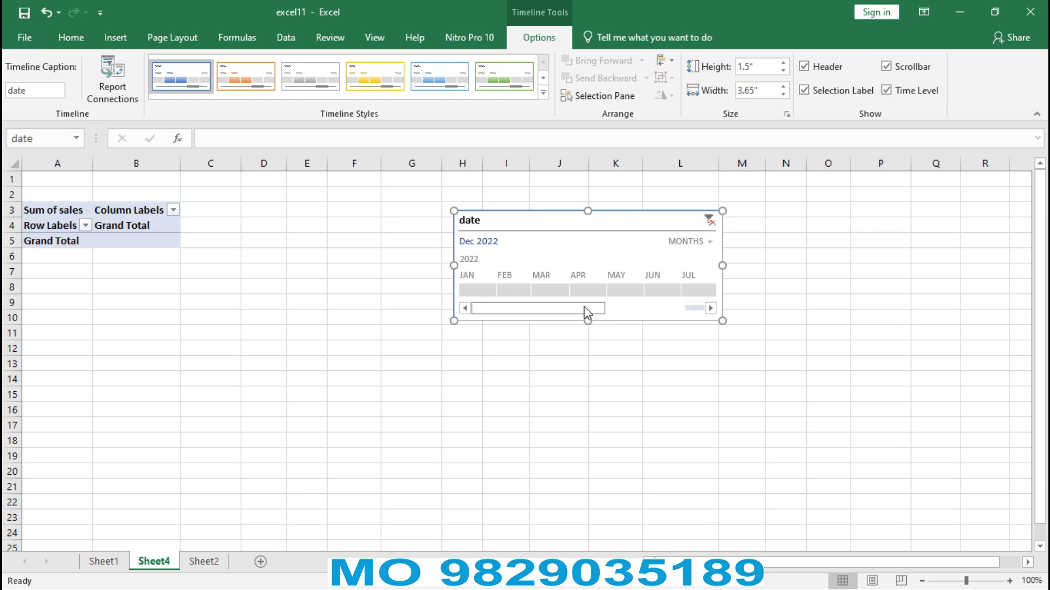
{"action": "left_click", "coordinate": [552, 290]}
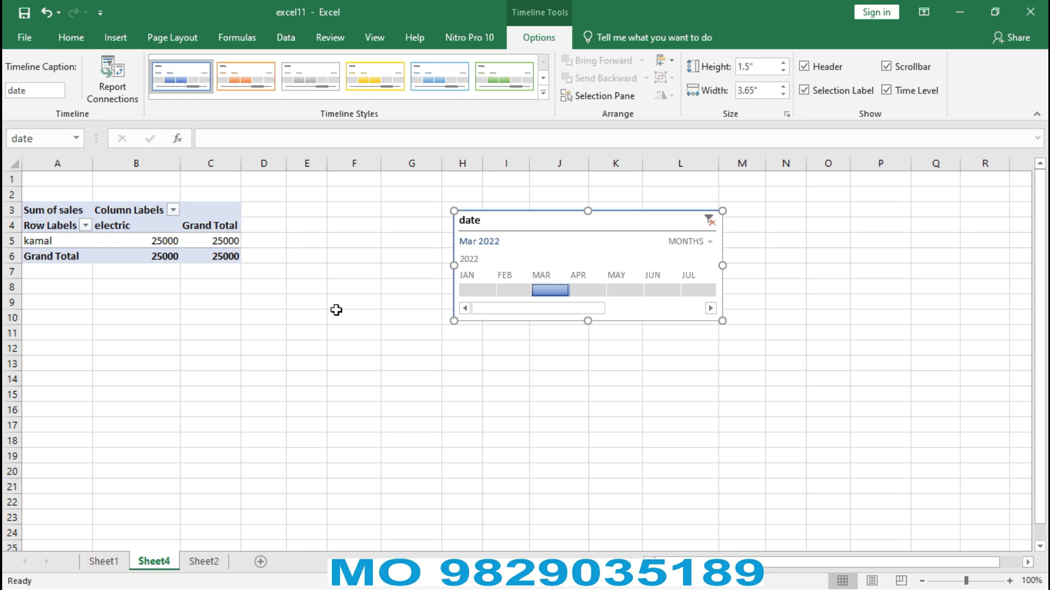
{"action": "left_click", "coordinate": [708, 220]}
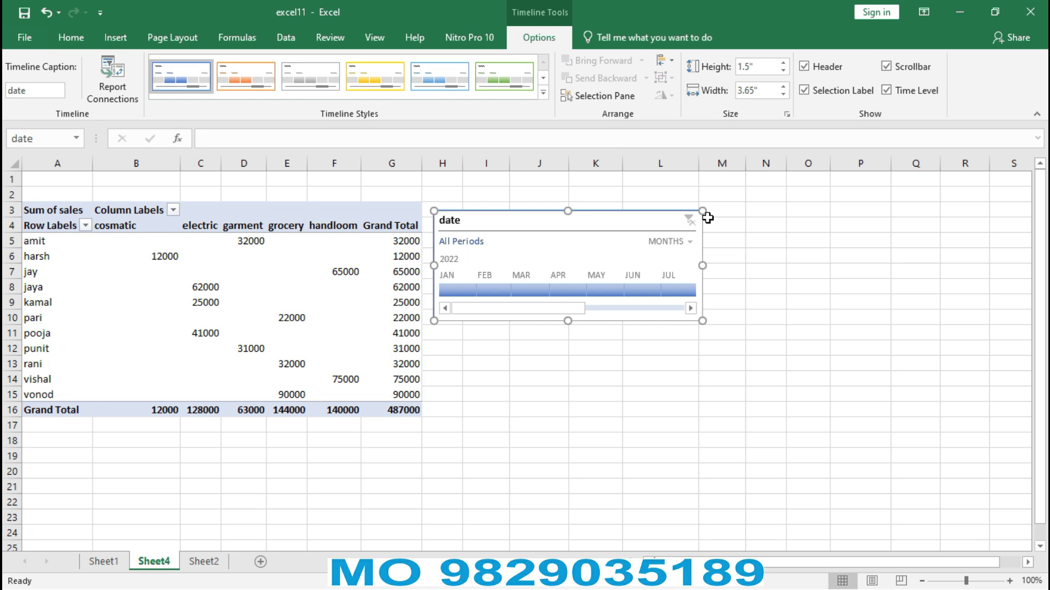
- Compare the source data on Sheet2 with the PivotTable on Sheet4 and check the timeline's available time levels
{"action": "left_click", "coordinate": [207, 563]}
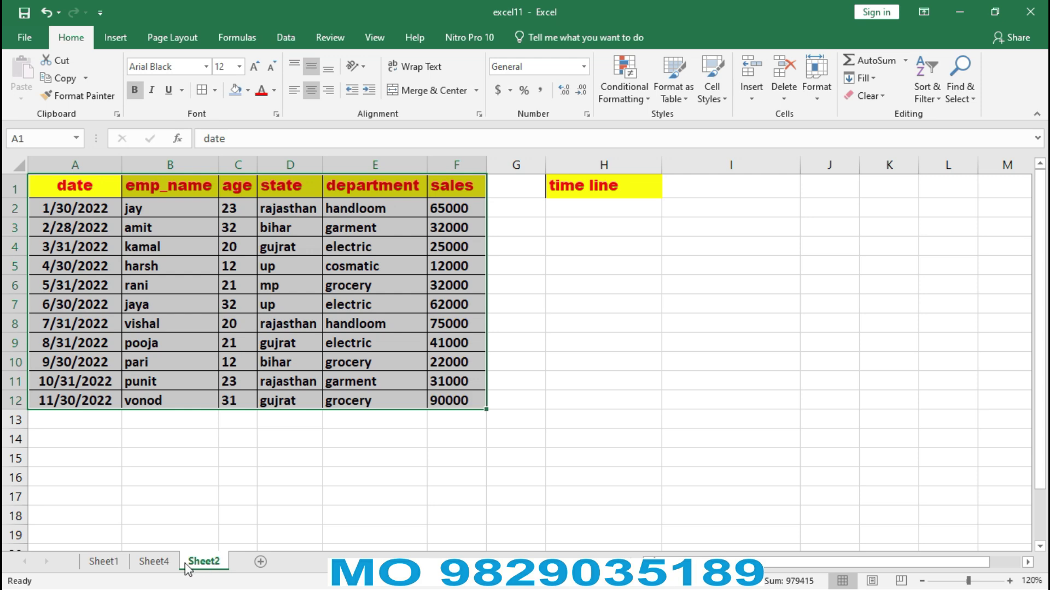
{"action": "left_click", "coordinate": [147, 562]}
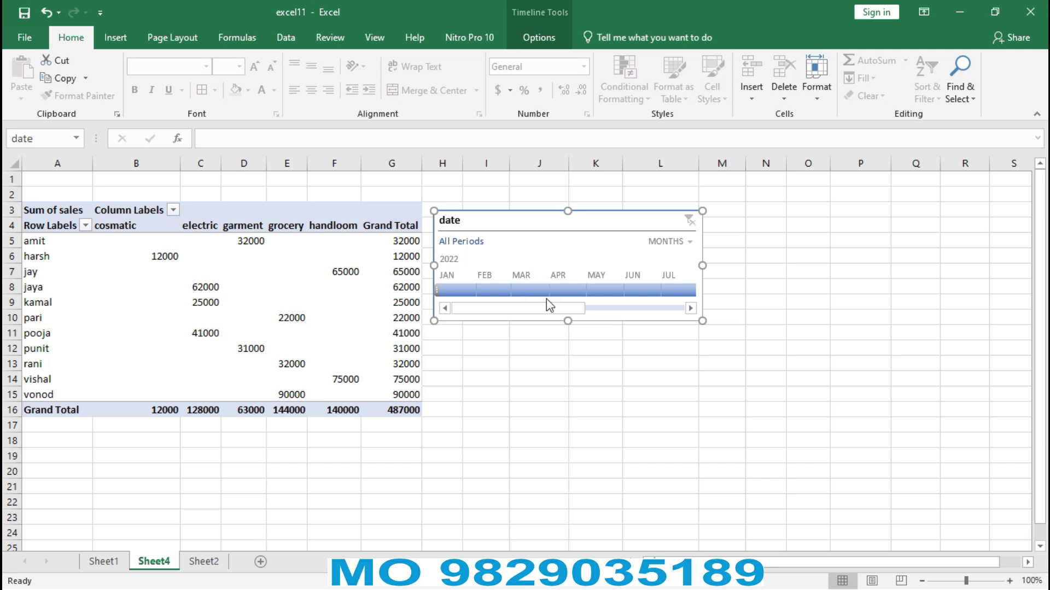
{"action": "left_click", "coordinate": [691, 242]}
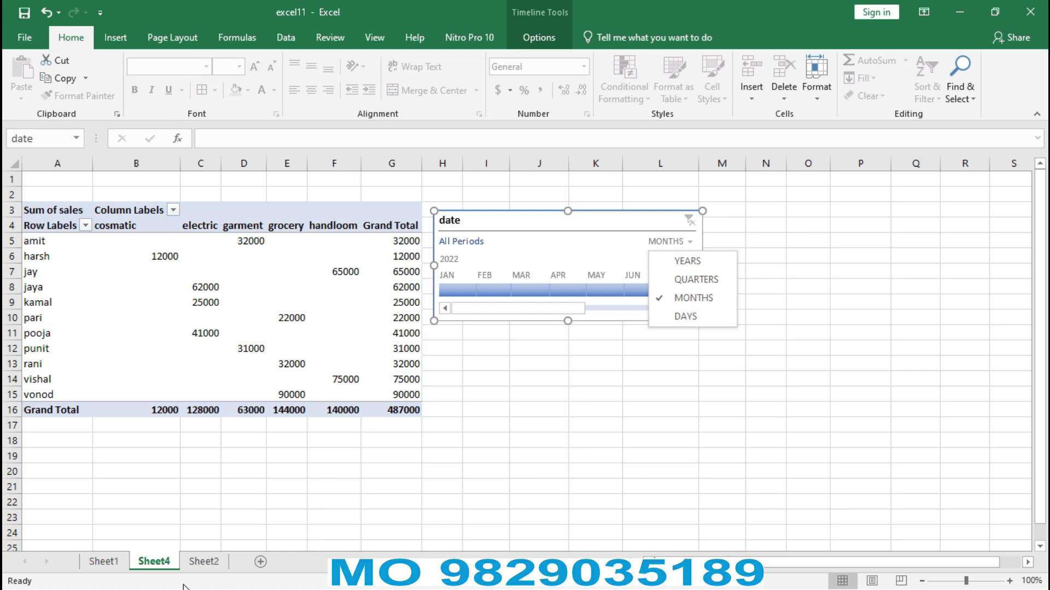
{"action": "left_click", "coordinate": [199, 567]}
{"action": "left_click", "coordinate": [199, 566]}
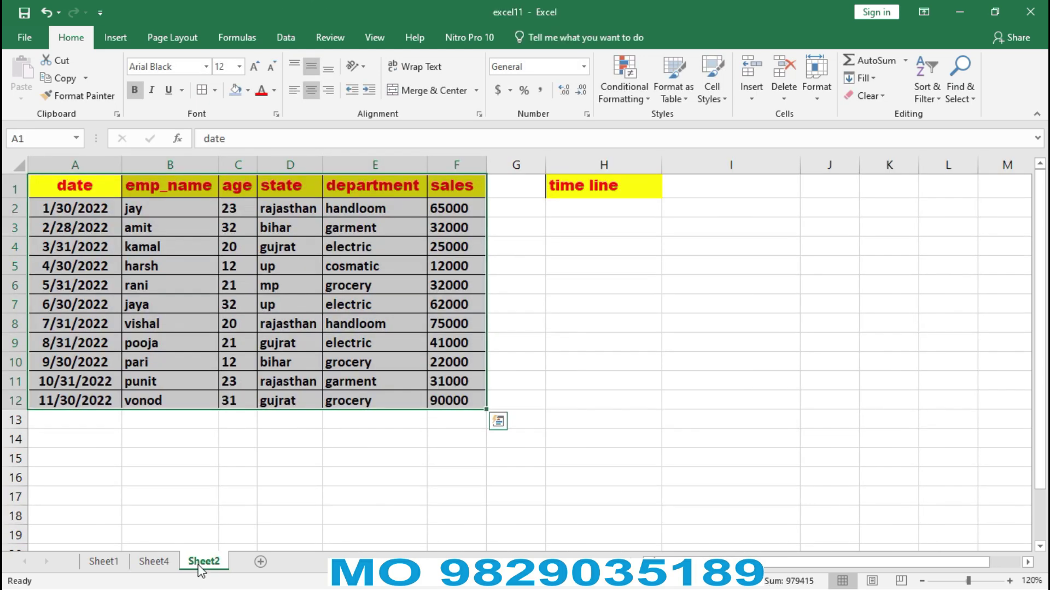
{"action": "left_click", "coordinate": [158, 562]}
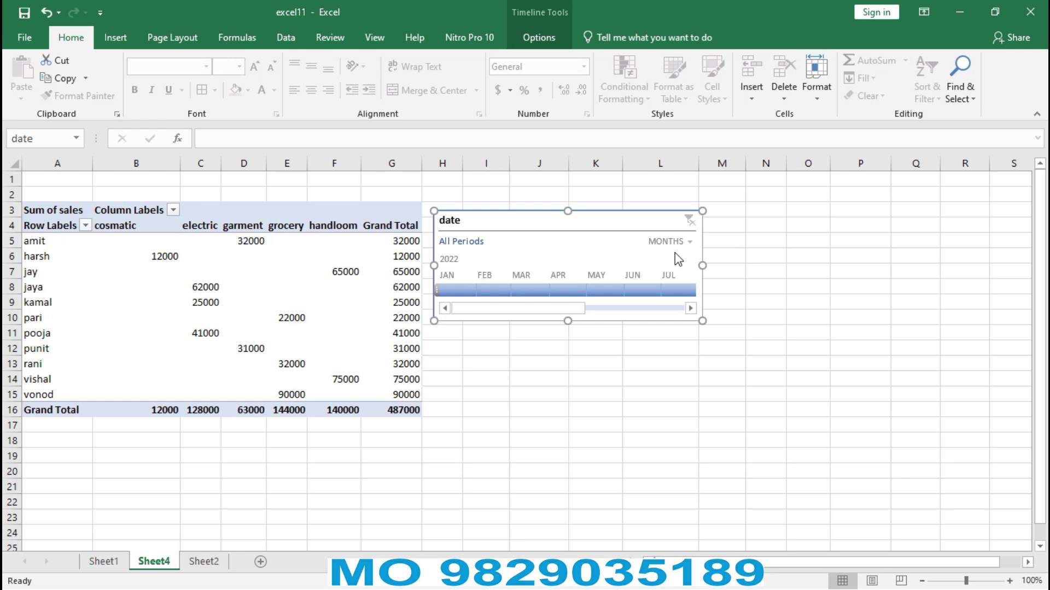